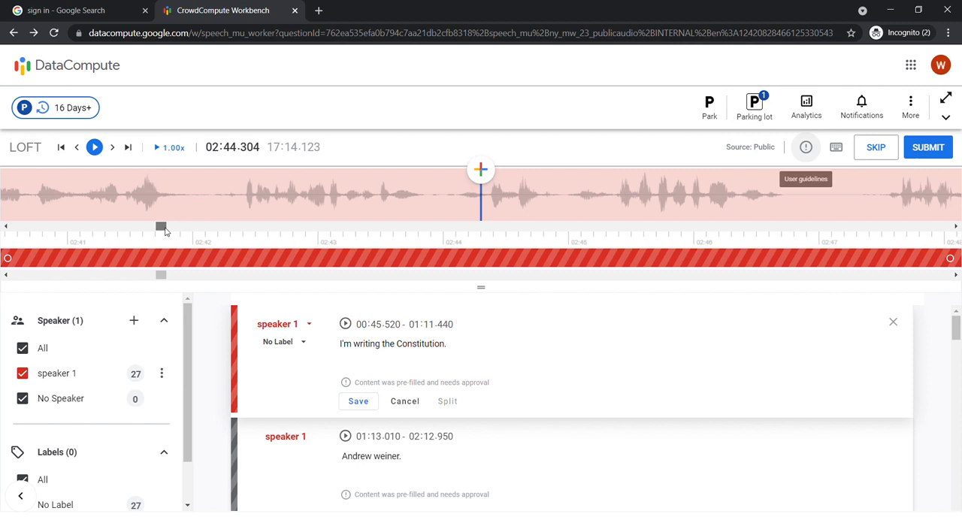
Remove the pre-filled speaker 1 segment spanning 00:45.520 to 01:11.440 and confirm the removal.
{"action": "left_click_drag", "start_coordinate": [165, 231], "coordinate": [138, 231]}
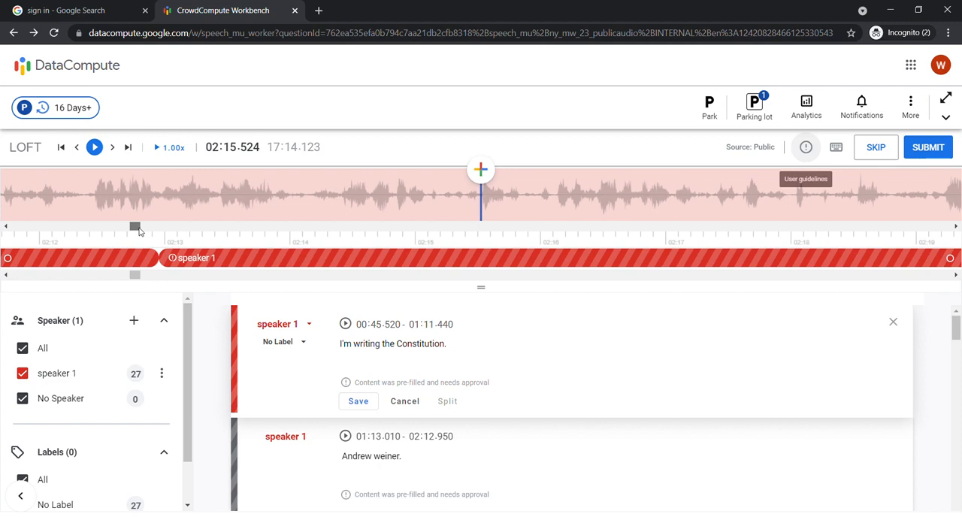
{"action": "left_click_drag", "start_coordinate": [138, 231], "coordinate": [114, 231]}
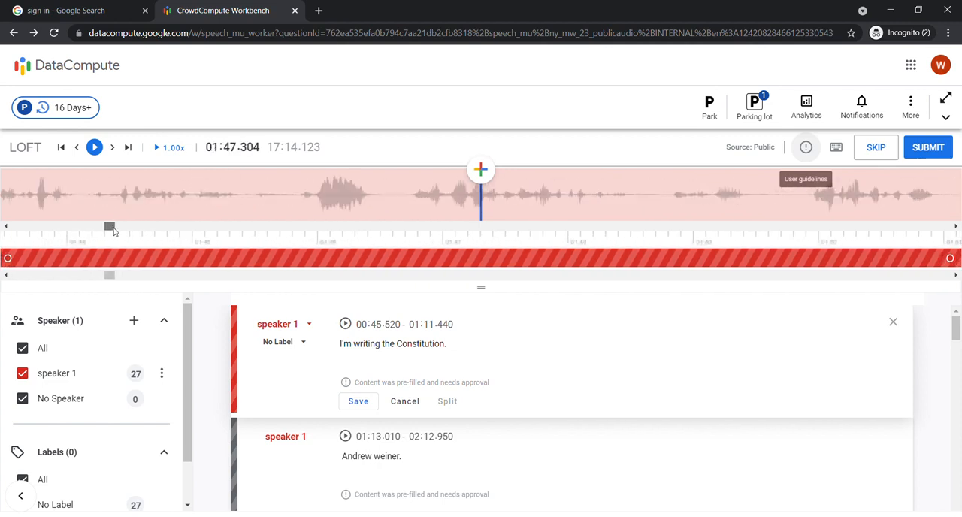
{"action": "left_click_drag", "start_coordinate": [113, 231], "coordinate": [92, 232]}
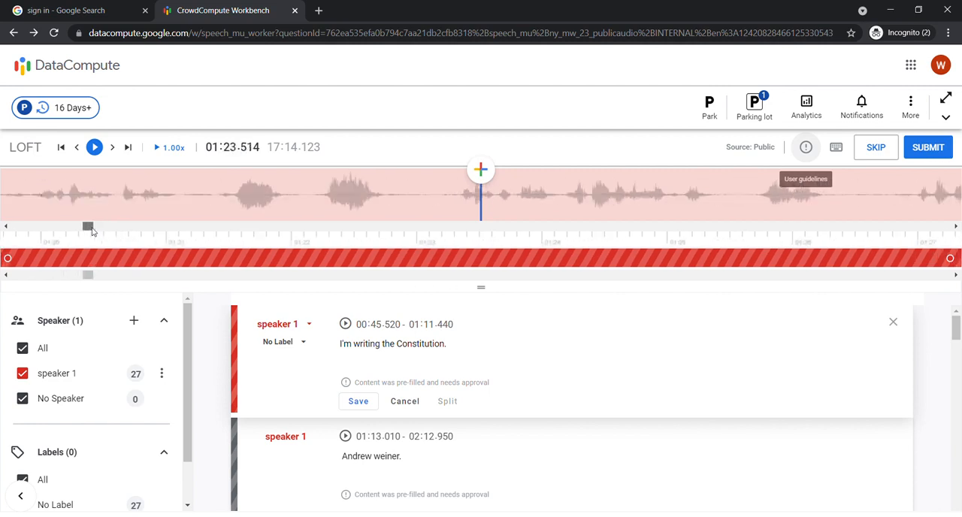
{"action": "left_click_drag", "start_coordinate": [92, 232], "coordinate": [65, 230]}
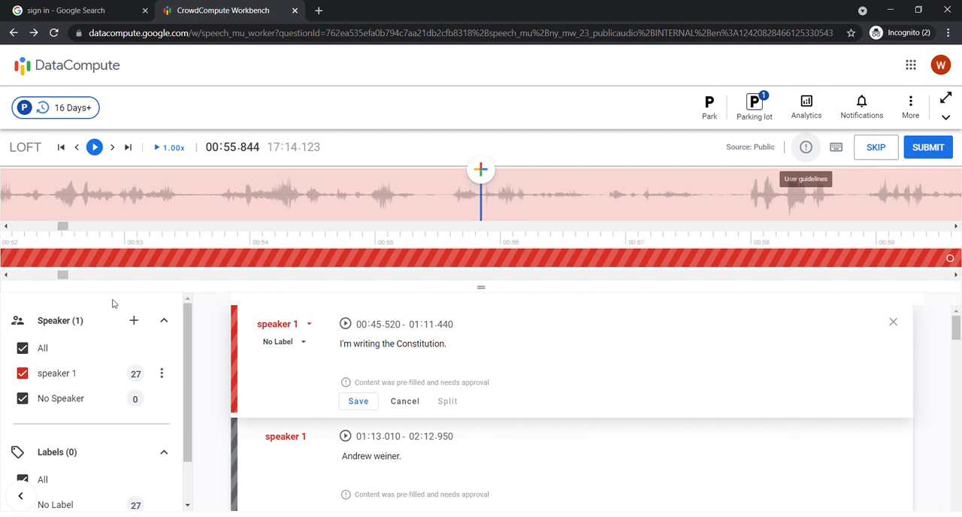
{"action": "left_click", "coordinate": [130, 260]}
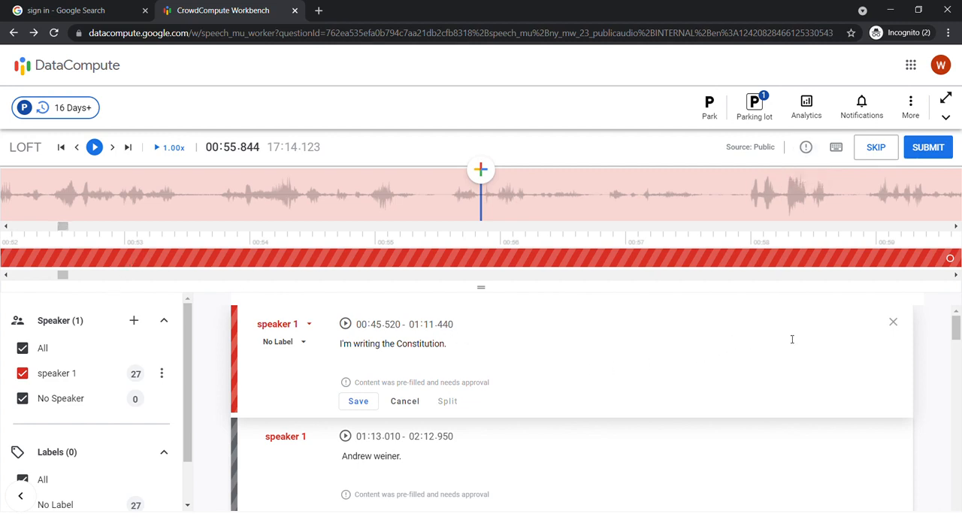
{"action": "left_click", "coordinate": [895, 324]}
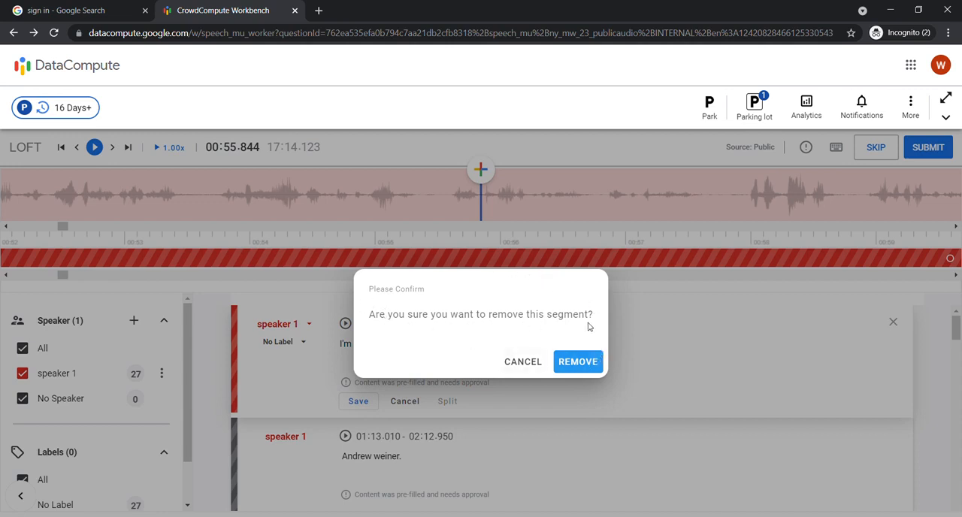
{"action": "left_click", "coordinate": [592, 361]}
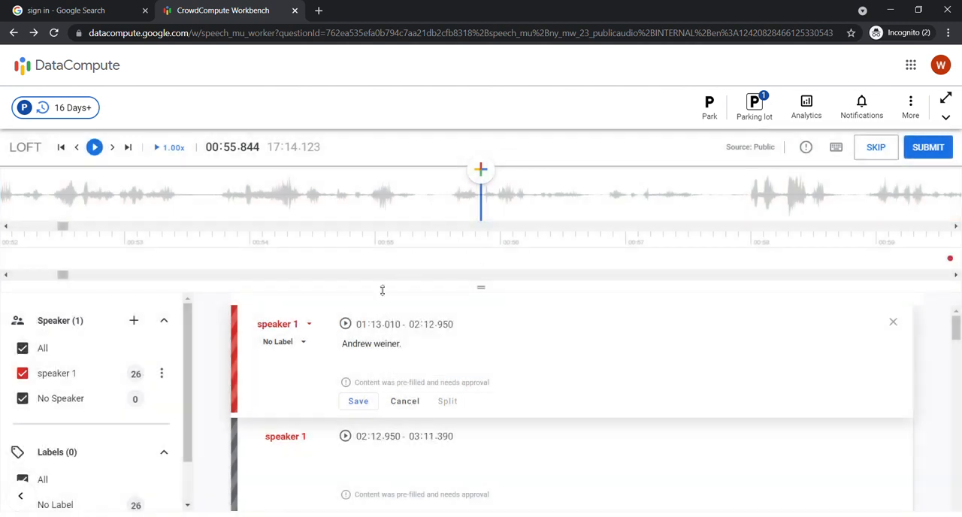
Add a segment from 00:00.219 to about 00:03.299 at the start of the audio and assign it to speaker 1.
{"action": "left_click_drag", "start_coordinate": [63, 226], "coordinate": [52, 225]}
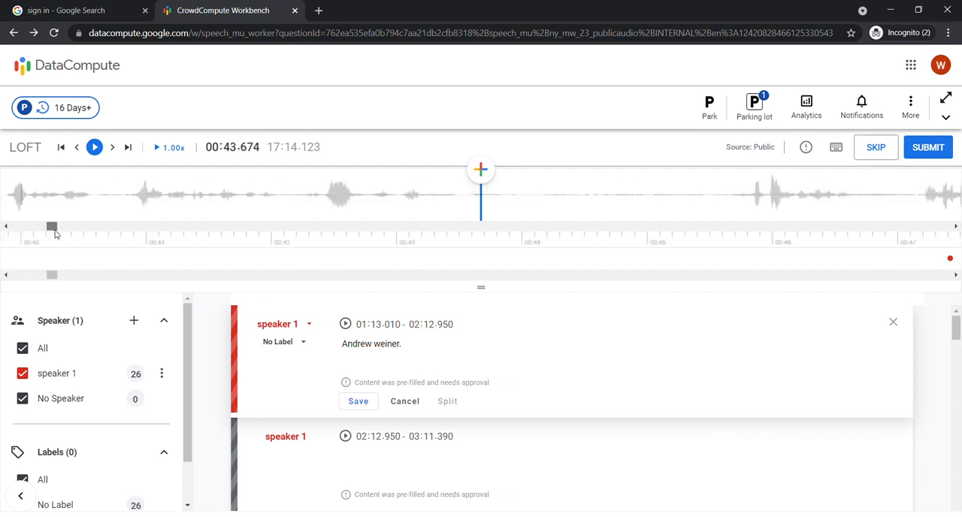
{"action": "scroll", "coordinate": [461, 348], "scroll_direction": "down", "scroll_amount": 1}
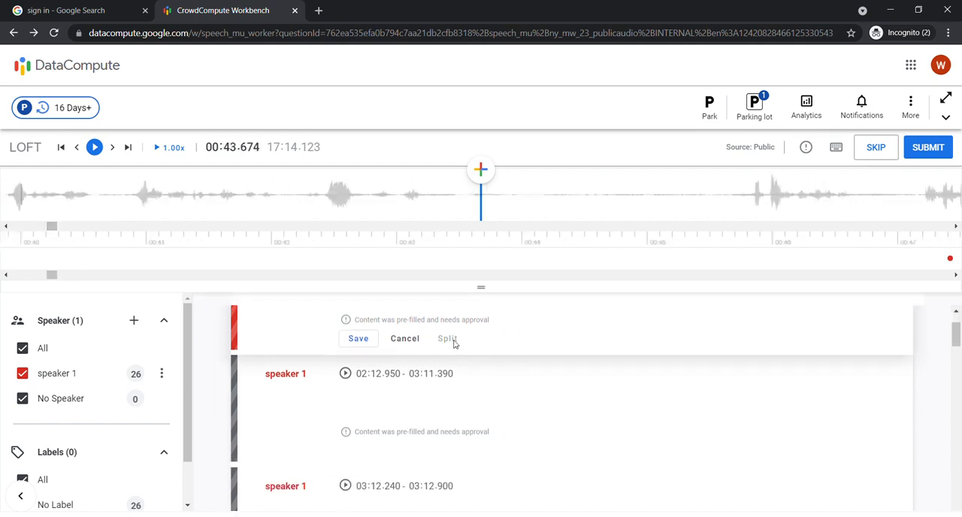
{"action": "scroll", "coordinate": [459, 345], "scroll_direction": "up", "scroll_amount": 1}
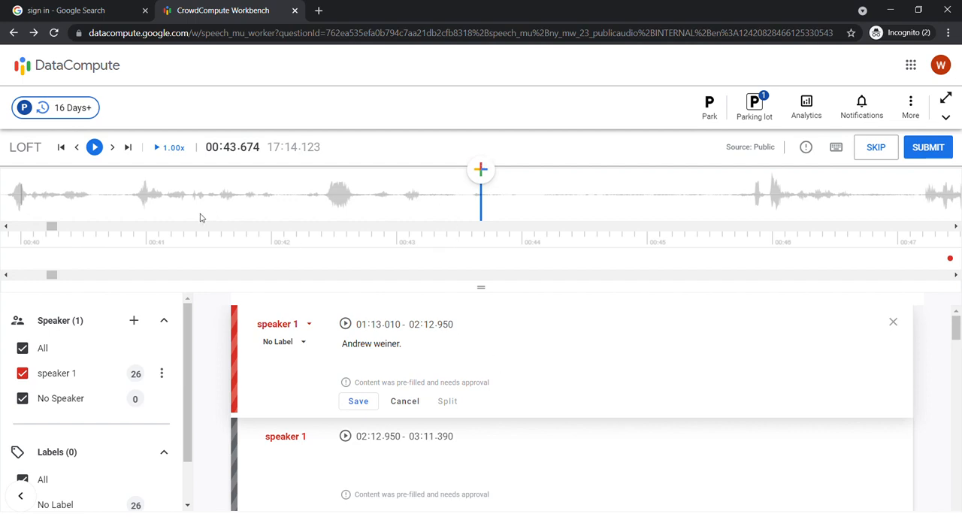
{"action": "left_click_drag", "start_coordinate": [52, 226], "coordinate": [15, 227]}
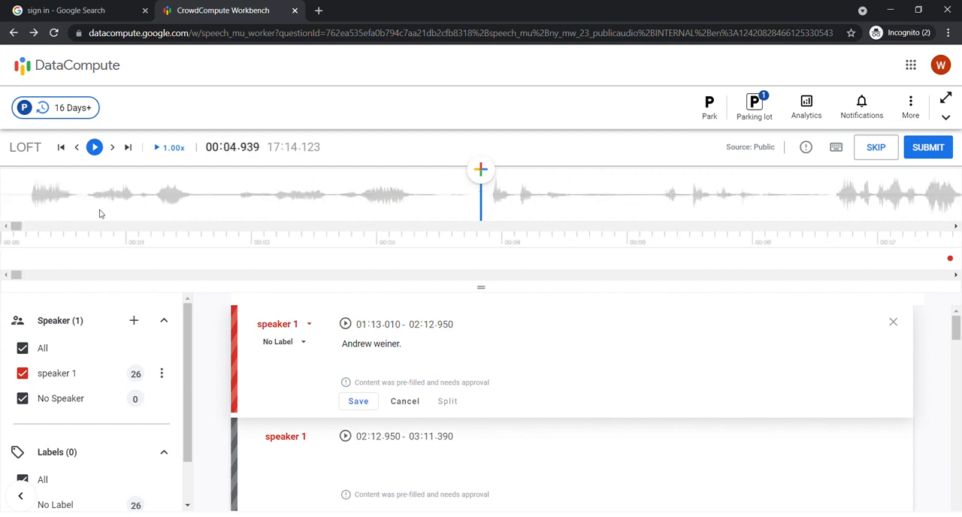
{"action": "left_click", "coordinate": [29, 202]}
{"action": "left_click", "coordinate": [482, 172]}
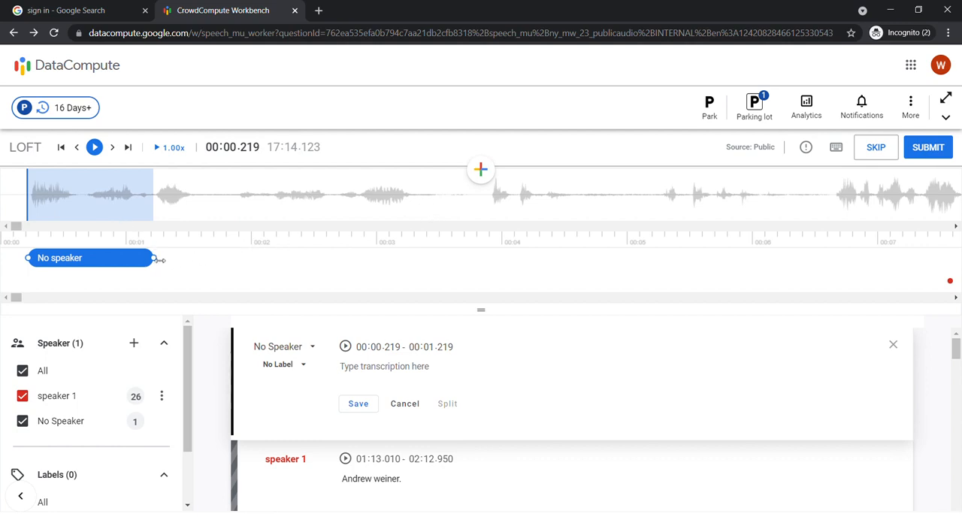
{"action": "left_click_drag", "start_coordinate": [155, 259], "coordinate": [421, 267]}
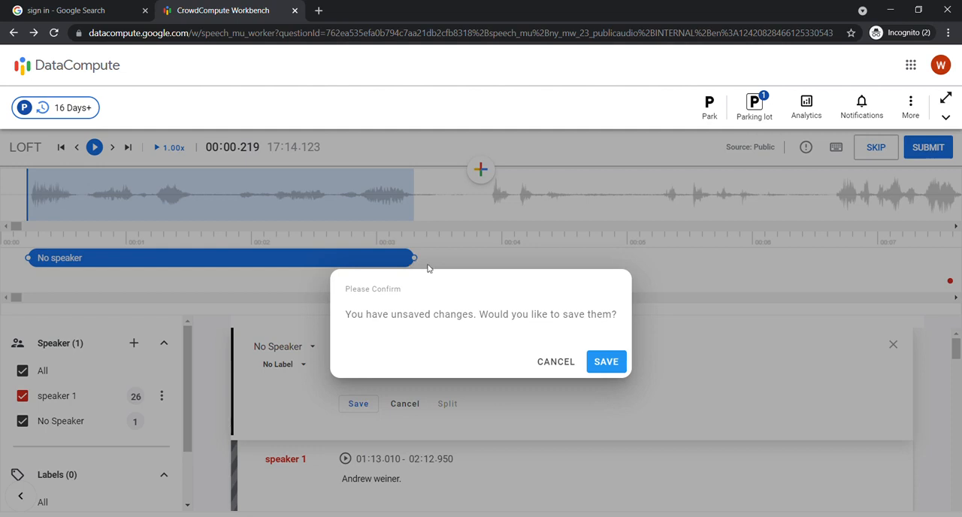
{"action": "left_click", "coordinate": [606, 361]}
{"action": "left_click", "coordinate": [547, 362]}
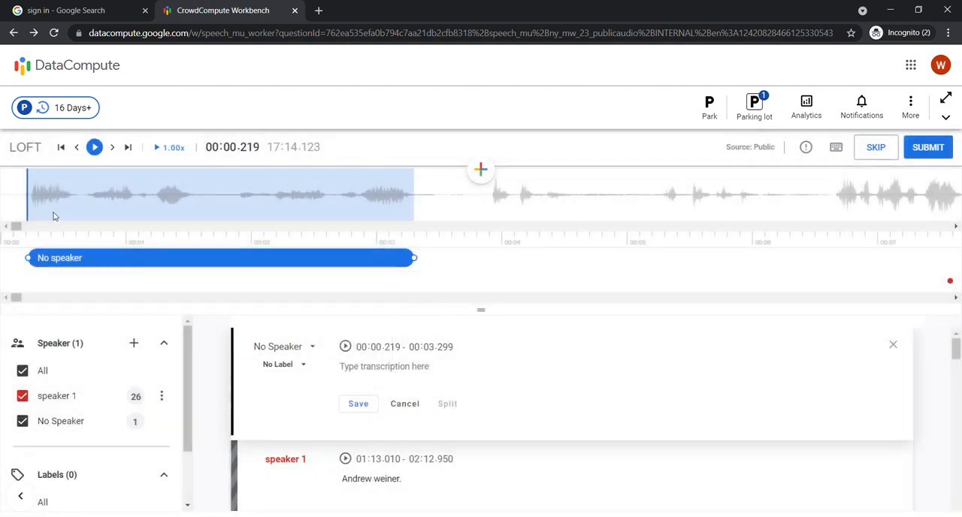
{"action": "left_click", "coordinate": [311, 347]}
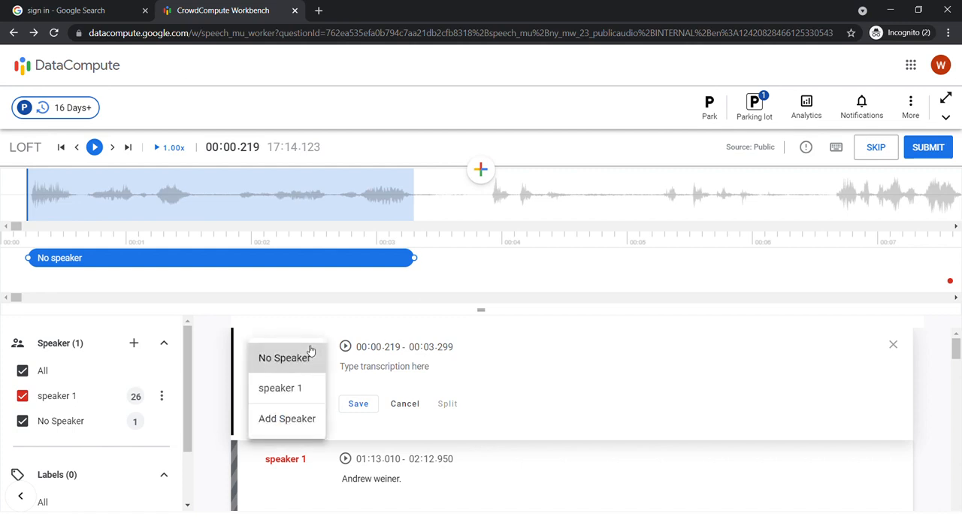
{"action": "left_click", "coordinate": [314, 388]}
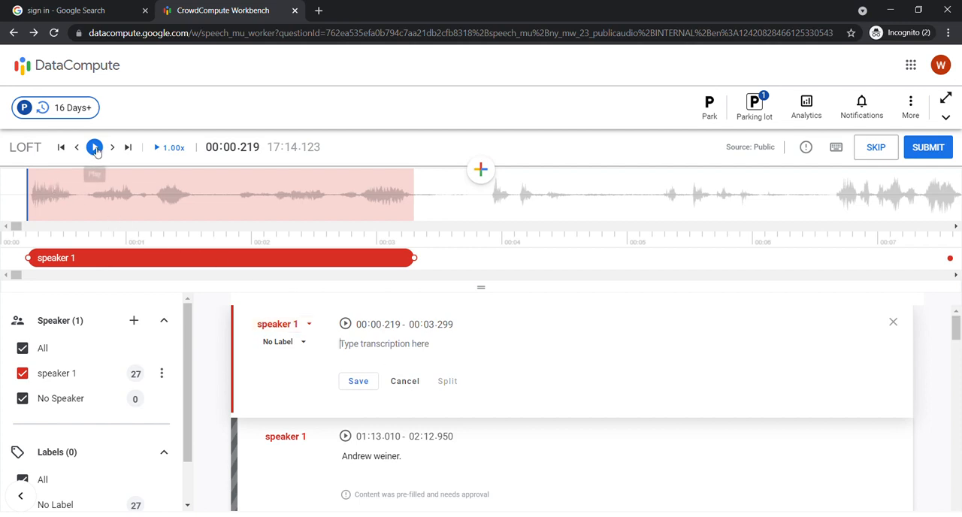
Listen to the new speaker 1 segment, enter the transcription "fufjdfuduydtedtyd" and save it.
{"action": "left_click", "coordinate": [94, 147]}
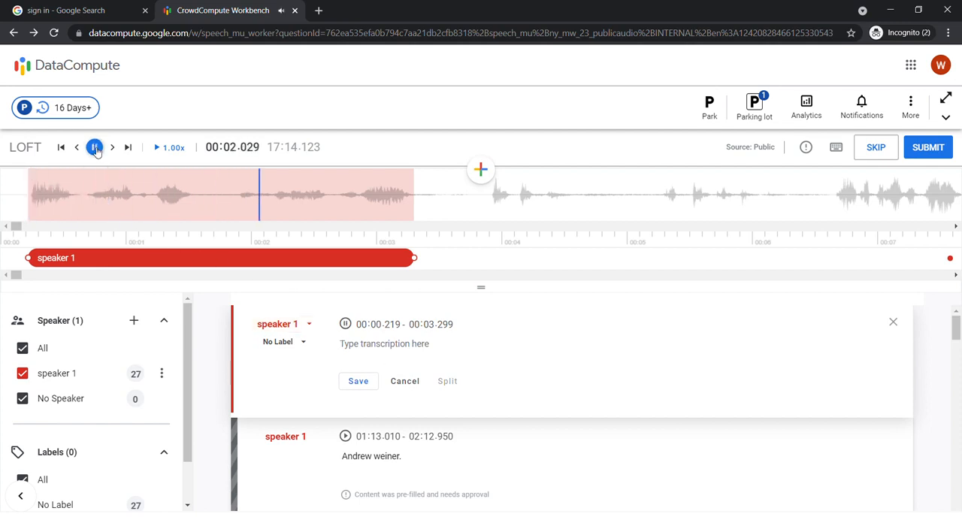
{"action": "left_click", "coordinate": [94, 147]}
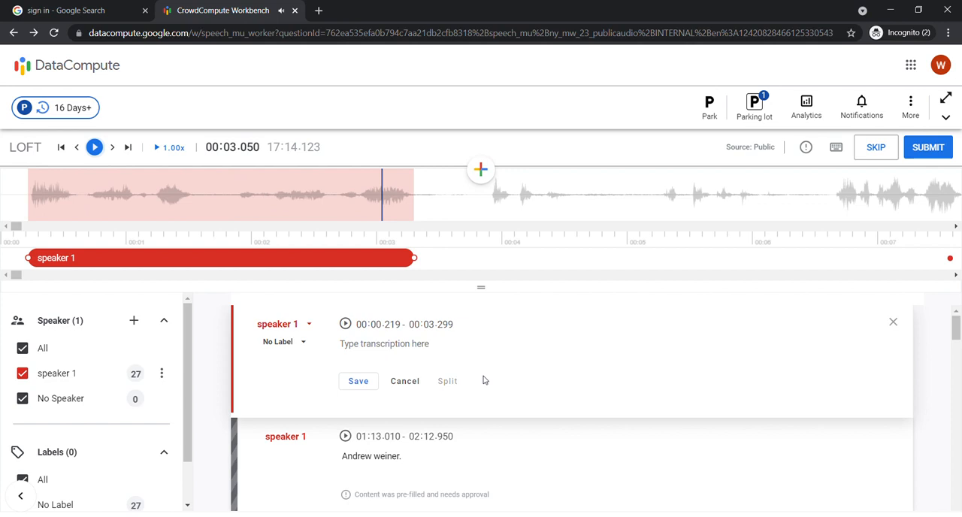
{"action": "left_click", "coordinate": [399, 349]}
{"action": "type", "text": "fufjdfuduydtedtyd"}
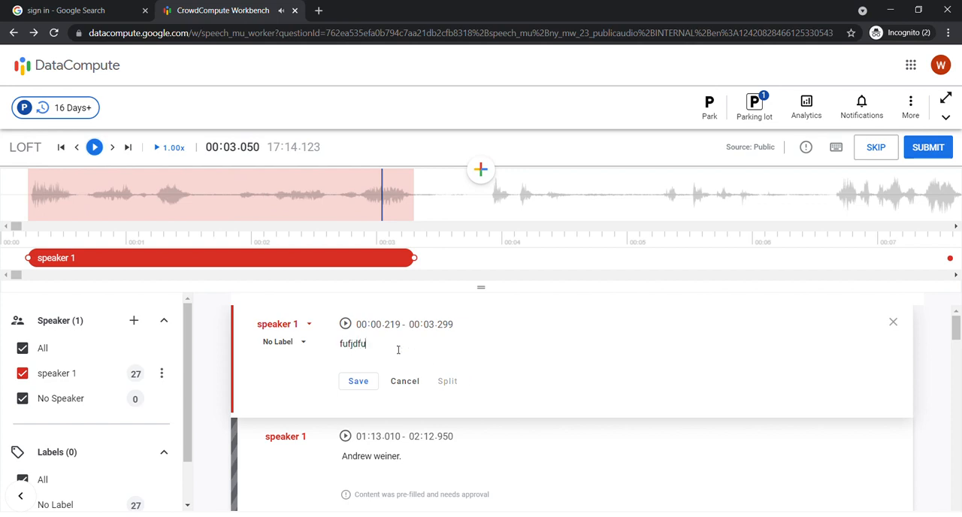
{"action": "left_click", "coordinate": [363, 382]}
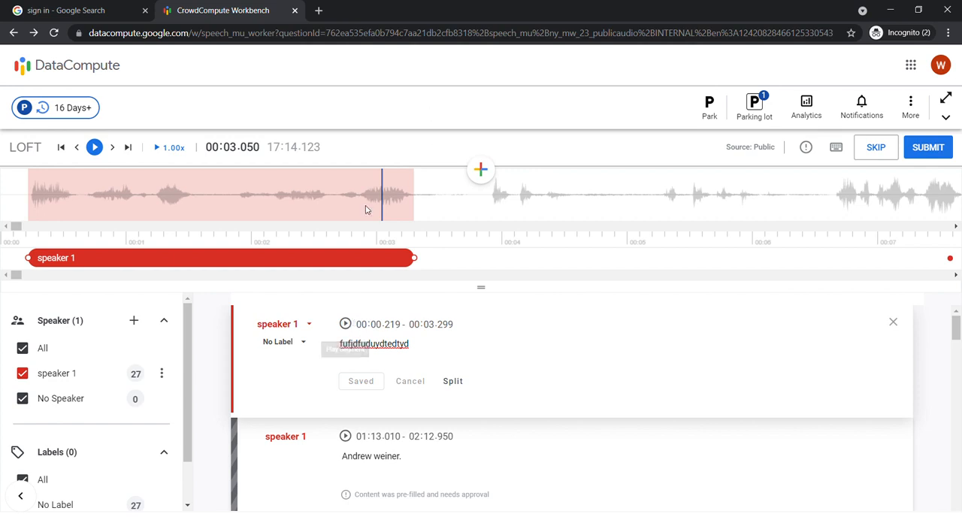
Add a second segment from 00:00.189 to about 00:05.419, overlapping the first speaker 1 segment.
{"action": "left_click", "coordinate": [25, 188]}
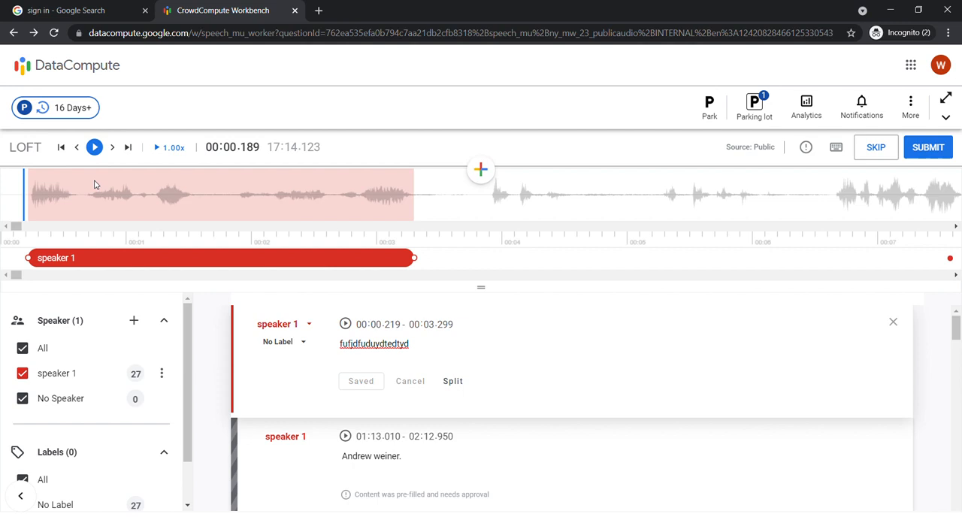
{"action": "left_click", "coordinate": [481, 169]}
{"action": "left_click_drag", "start_coordinate": [154, 259], "coordinate": [678, 259]}
{"action": "scroll", "coordinate": [487, 403], "scroll_direction": "down", "scroll_amount": 1}
{"action": "scroll", "coordinate": [321, 373], "scroll_direction": "up", "scroll_amount": 1}
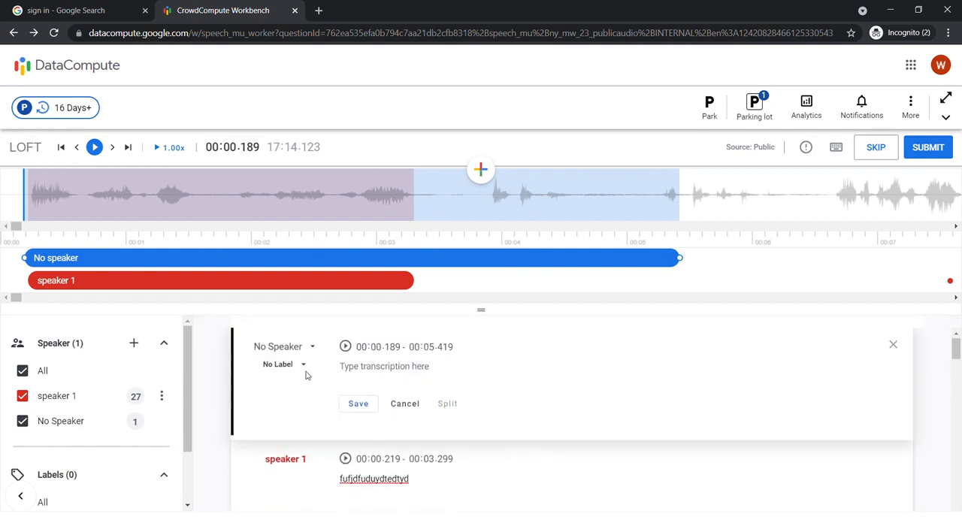
Label the overlapping no-speaker segment as Noise and save it.
{"action": "left_click", "coordinate": [307, 372]}
{"action": "scroll", "coordinate": [304, 304], "scroll_direction": "down", "scroll_amount": 1}
{"action": "scroll", "coordinate": [304, 300], "scroll_direction": "up", "scroll_amount": 1}
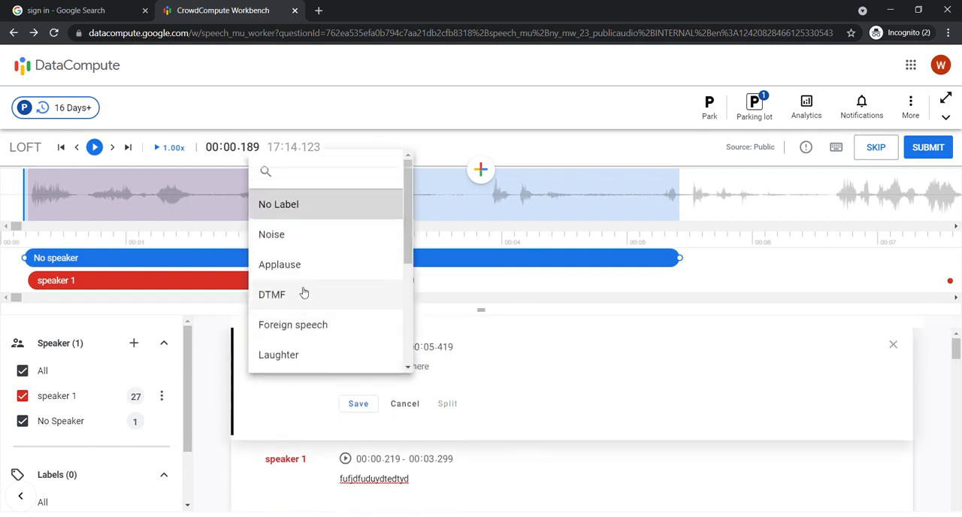
{"action": "left_click", "coordinate": [303, 245]}
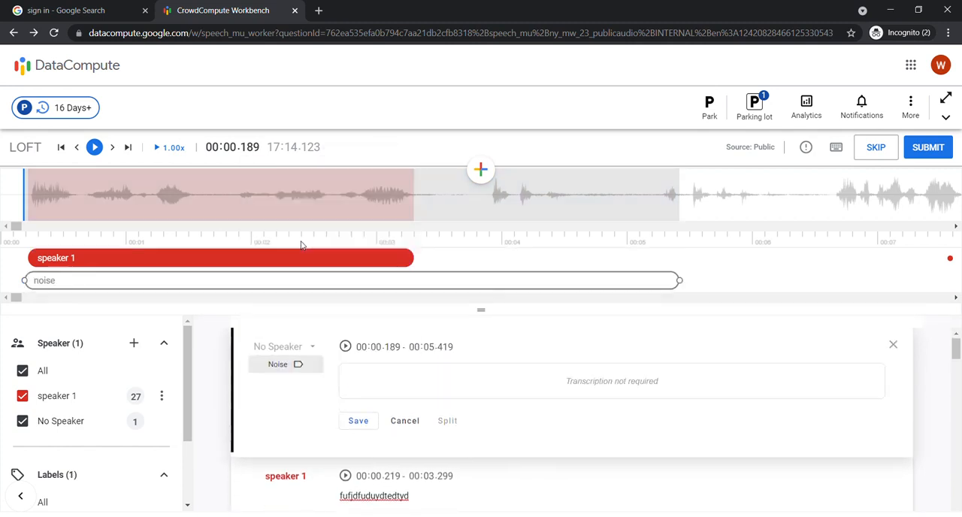
{"action": "left_click", "coordinate": [368, 427]}
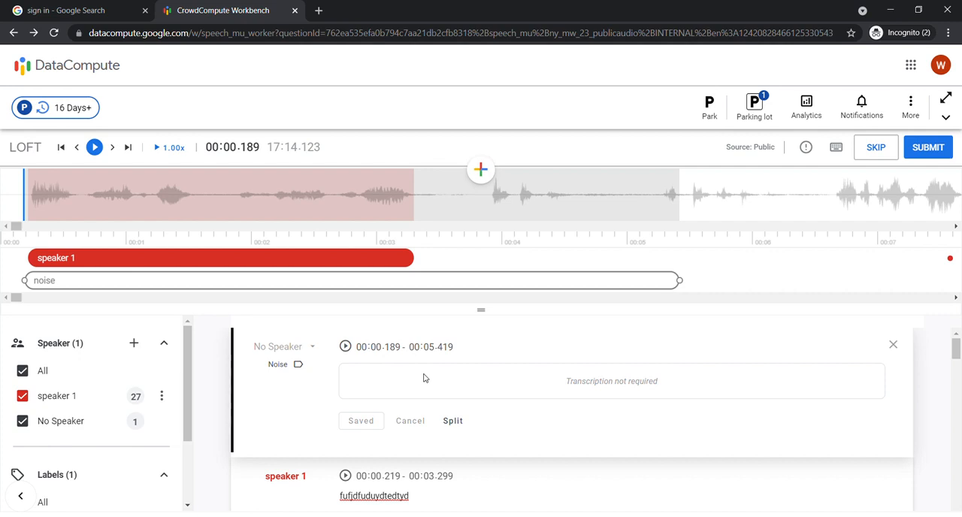
Set the end time of the first speaker 1 segment to 00:45.299 and save the segment.
{"action": "left_click", "coordinate": [411, 258]}
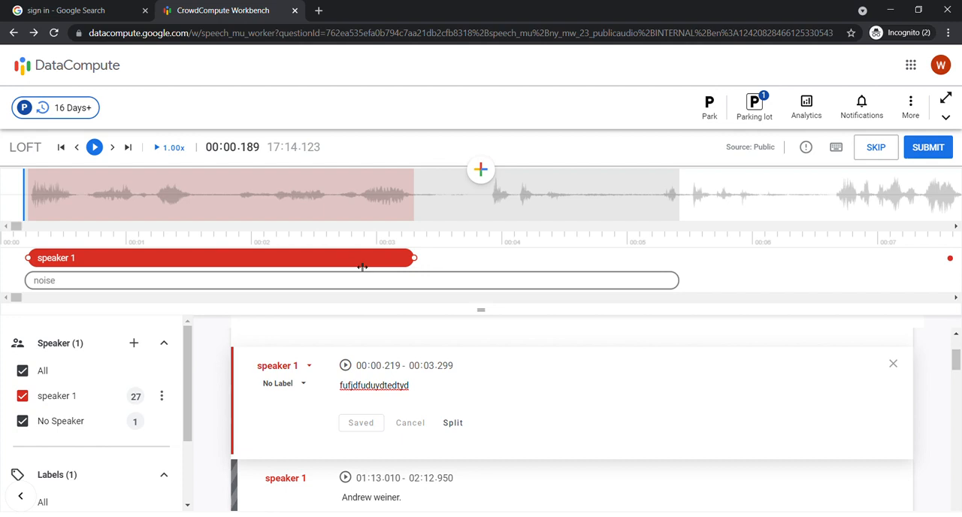
{"action": "double_click", "coordinate": [429, 368]}
{"action": "type", "text": "56"}
{"action": "key", "text": "BackSpace"}
{"action": "type", "text": "5"}
{"action": "type", "text": "4"}
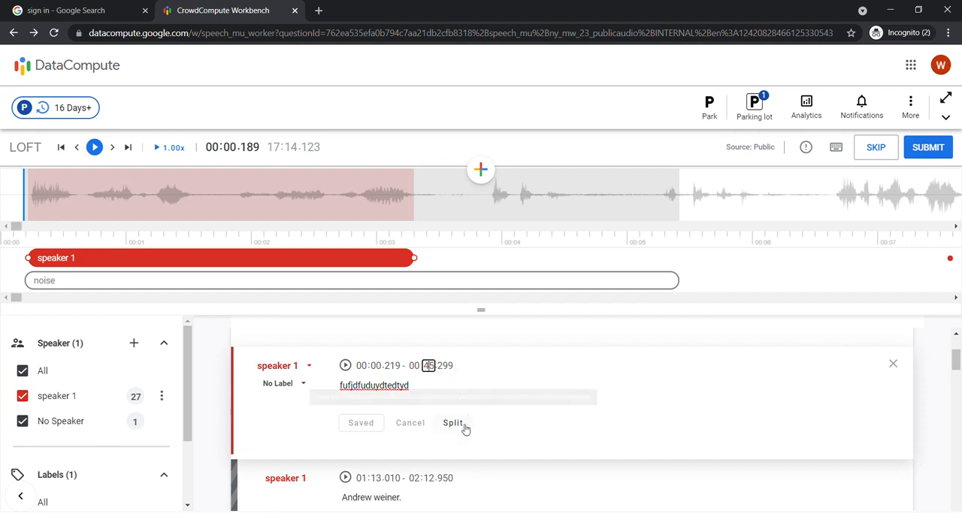
{"action": "left_click", "coordinate": [492, 398]}
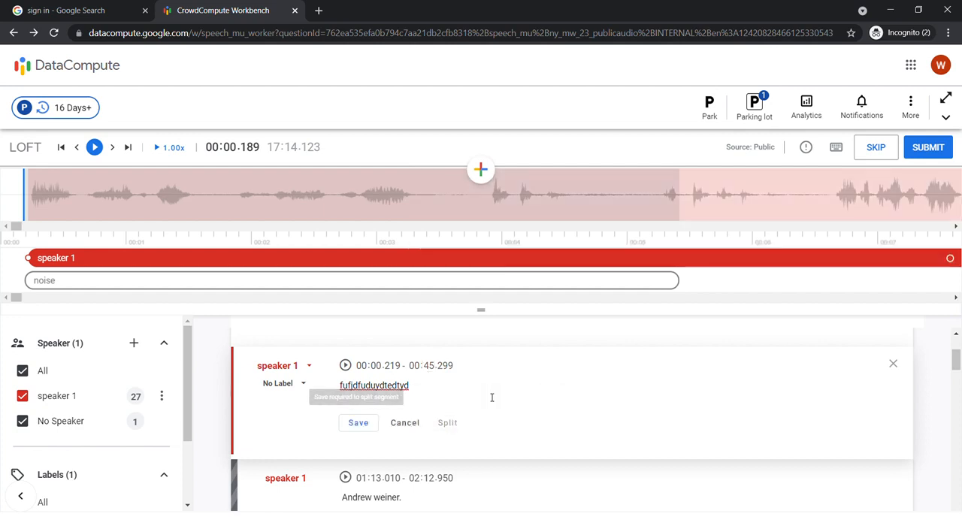
{"action": "left_click", "coordinate": [357, 424]}
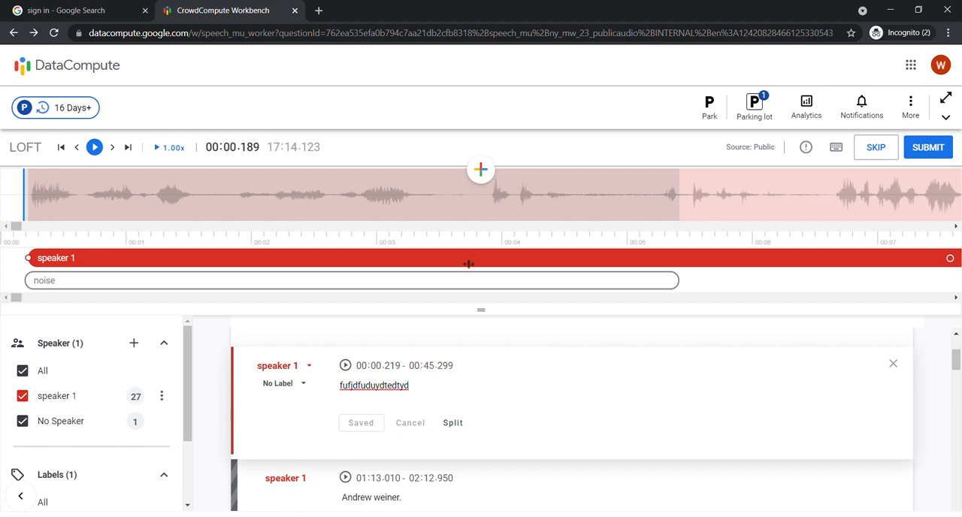
Split the first speaker 1 segment at 00:28.924 and move the second part's start to about 00:29.934.
{"action": "left_click", "coordinate": [503, 209]}
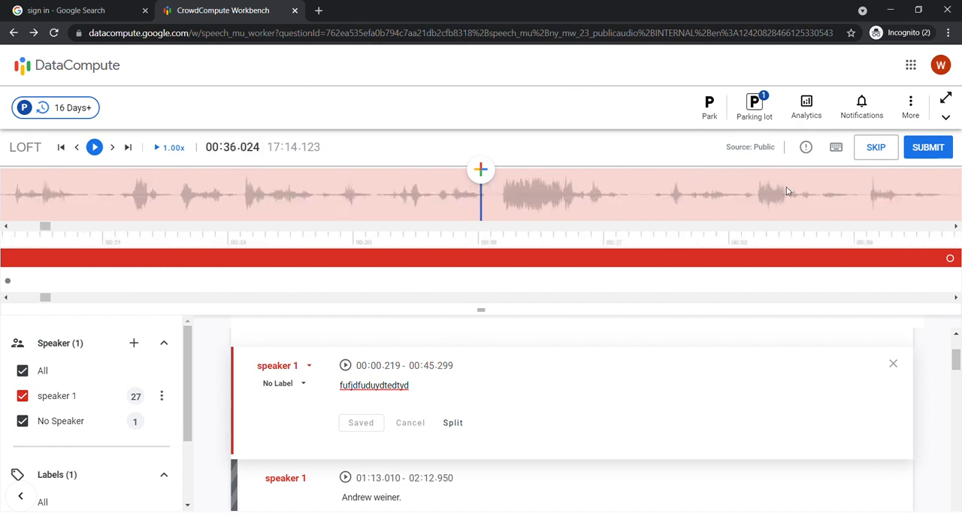
{"action": "scroll", "coordinate": [234, 207], "scroll_direction": "up", "scroll_amount": 12}
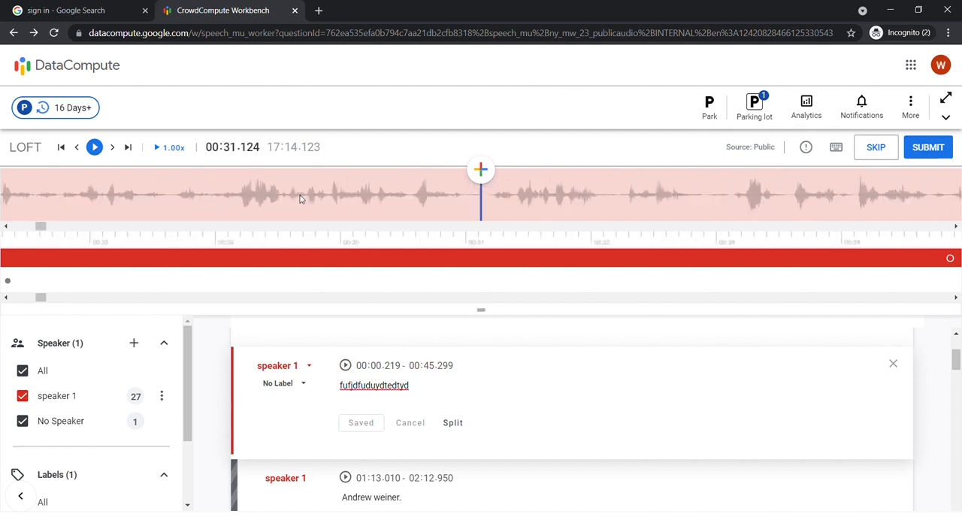
{"action": "scroll", "coordinate": [209, 196], "scroll_direction": "up", "scroll_amount": 4}
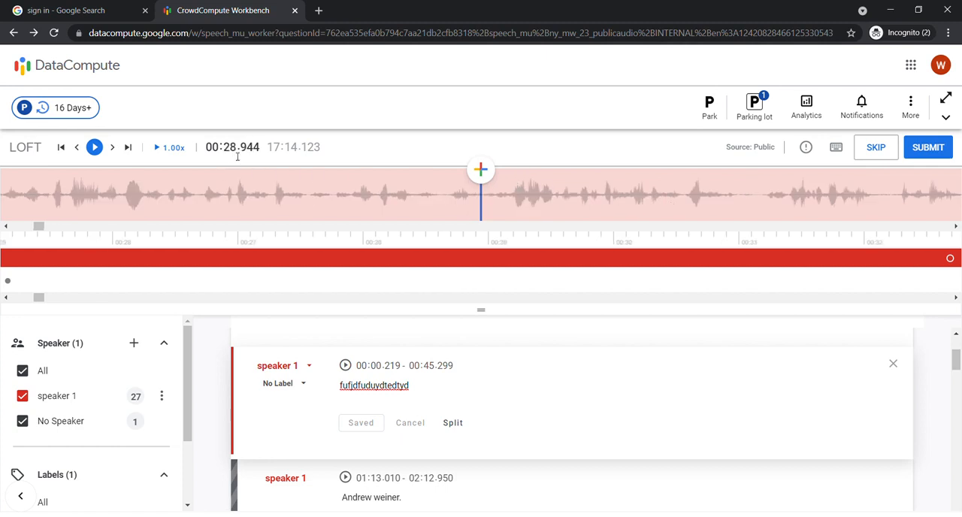
{"action": "left_click", "coordinate": [481, 199]}
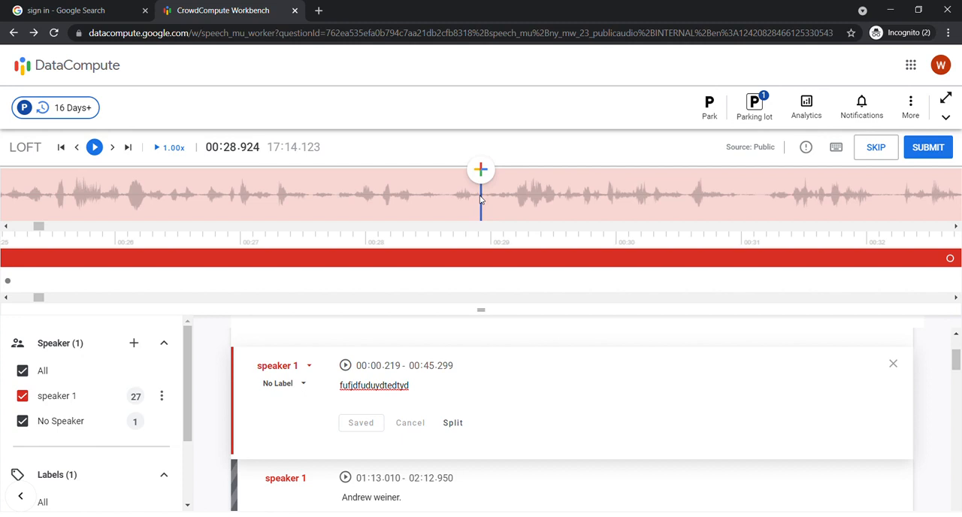
{"action": "left_click", "coordinate": [460, 427]}
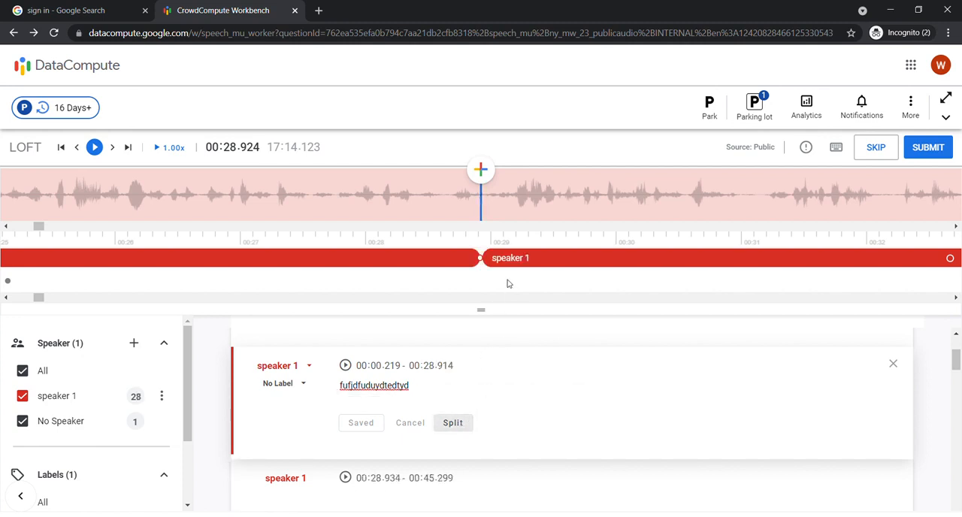
{"action": "left_click_drag", "start_coordinate": [484, 258], "coordinate": [610, 258]}
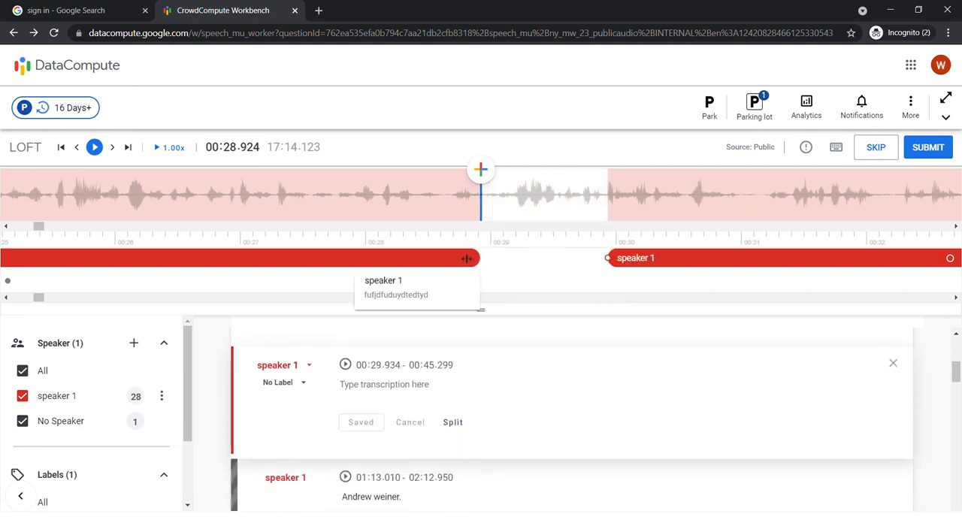
Move the start of the second speaker 1 segment back to about 00:28.949 to close the gap between the two parts.
{"action": "mouse_move", "coordinate": [481, 258]}
{"action": "left_mouse_down"}
{"action": "mouse_move", "coordinate": [416, 258]}
{"action": "mouse_move", "coordinate": [482, 258]}
{"action": "left_mouse_up"}
{"action": "left_click", "coordinate": [655, 265]}
{"action": "left_click_drag", "start_coordinate": [608, 258], "coordinate": [484, 265]}
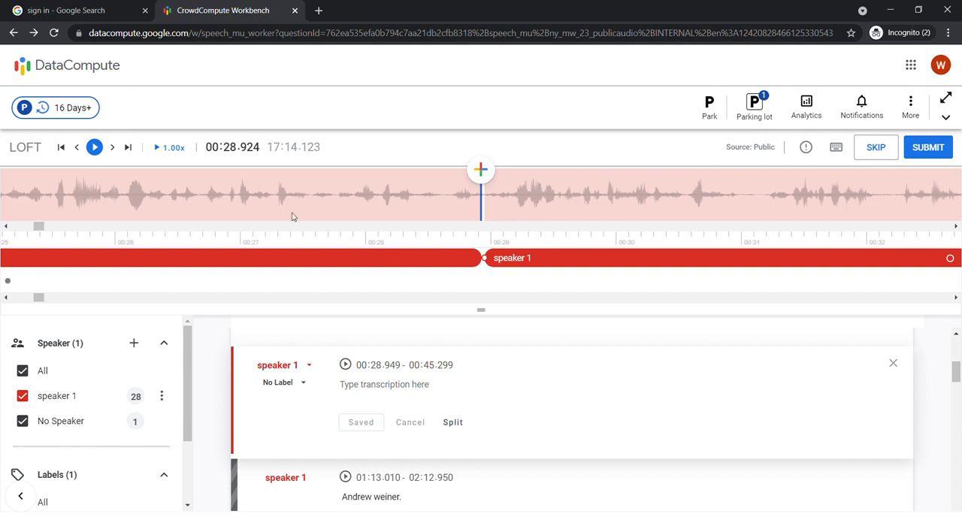
Move the playhead back to about 00:07.784, at the start of the pause inside the first speaker 1 segment.
{"action": "scroll", "coordinate": [276, 193], "scroll_direction": "up", "scroll_amount": 5}
{"action": "scroll", "coordinate": [252, 198], "scroll_direction": "up", "scroll_amount": 5}
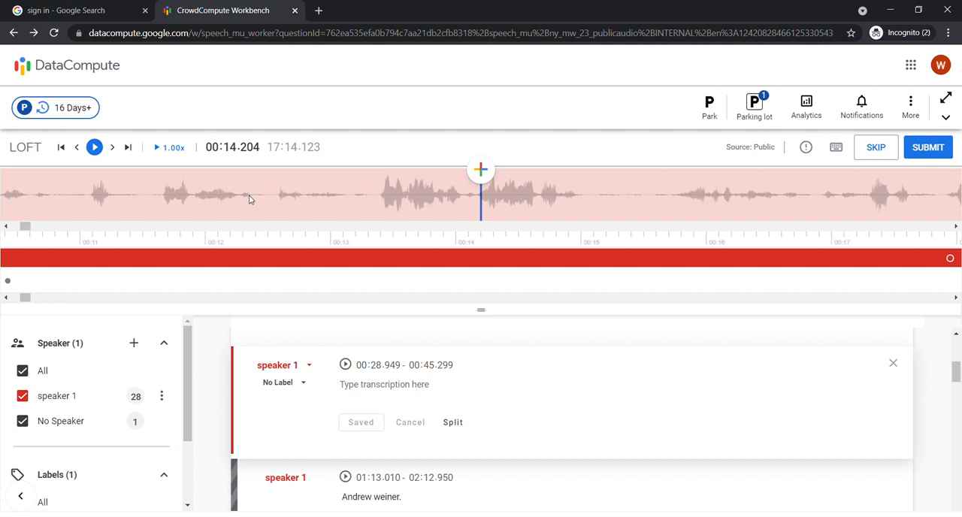
{"action": "scroll", "coordinate": [224, 190], "scroll_direction": "up", "scroll_amount": 3}
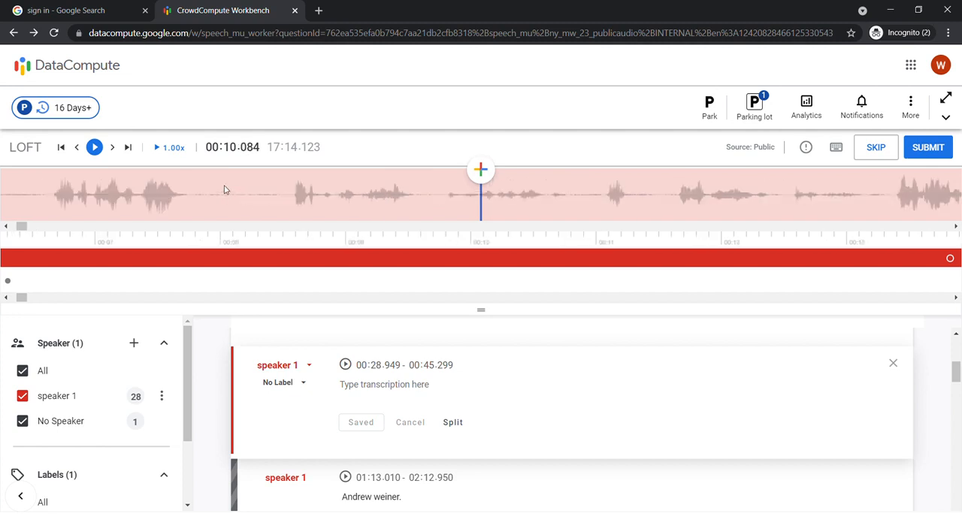
{"action": "left_click", "coordinate": [451, 197]}
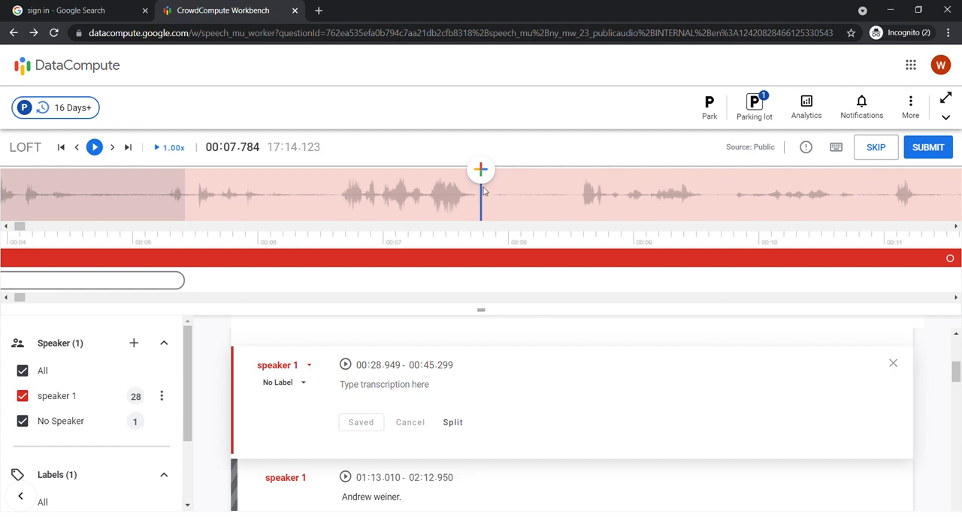
{"action": "left_click", "coordinate": [482, 177]}
{"action": "left_click_drag", "start_coordinate": [607, 257], "coordinate": [587, 259]}
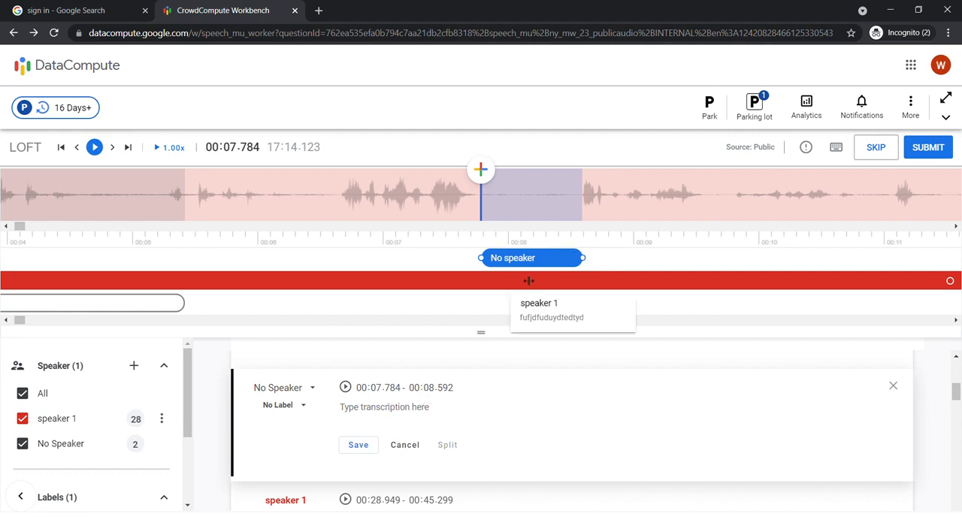
{"action": "left_click", "coordinate": [895, 387]}
{"action": "left_click", "coordinate": [576, 362]}
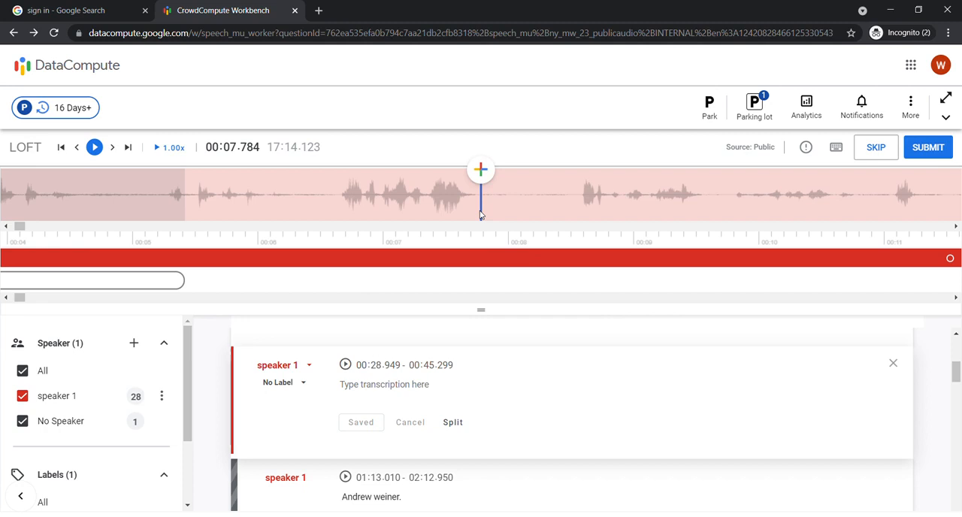
Split the first speaker 1 segment at the playhead and move the second part's start to about 00:08.547, leaving out the pause.
{"action": "left_click", "coordinate": [456, 260]}
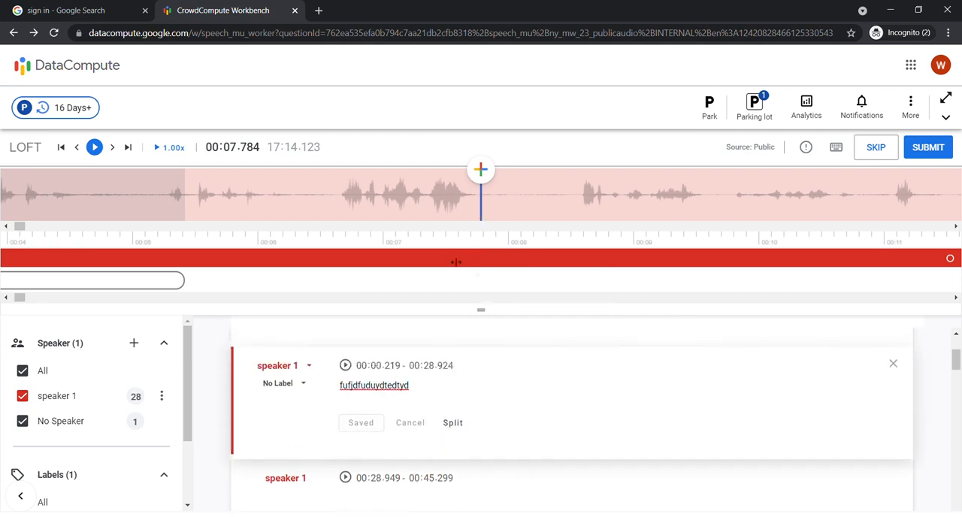
{"action": "left_click", "coordinate": [453, 422]}
{"action": "left_click", "coordinate": [485, 259]}
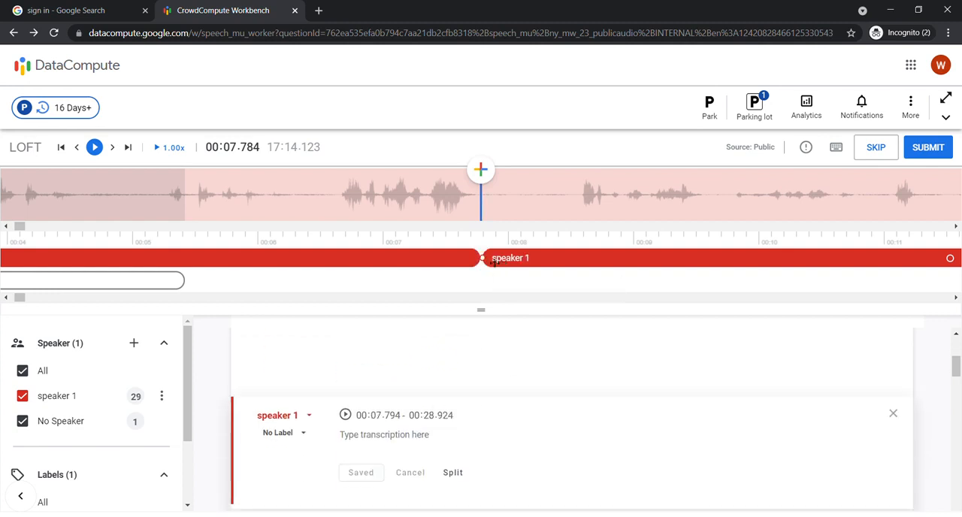
{"action": "left_click_drag", "start_coordinate": [483, 258], "coordinate": [576, 258]}
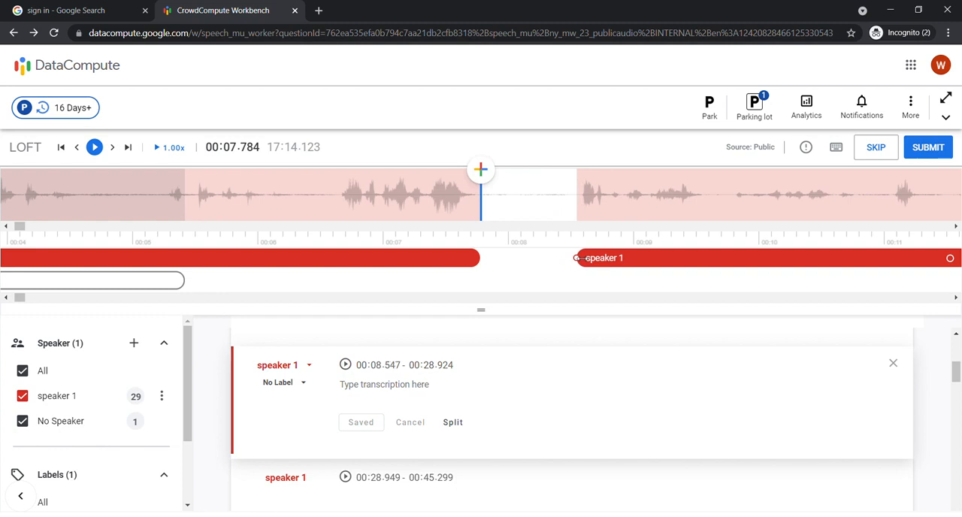
Examine the waveform around the gap between the first two speaker 1 segments and check the first segment's speaker assignment, keeping speaker 1.
{"action": "left_click", "coordinate": [579, 199]}
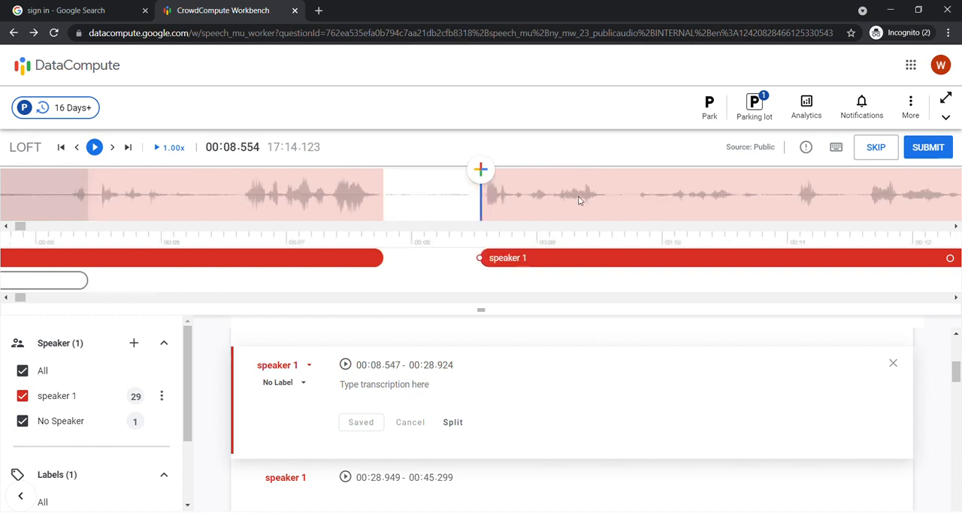
{"action": "left_click", "coordinate": [389, 196]}
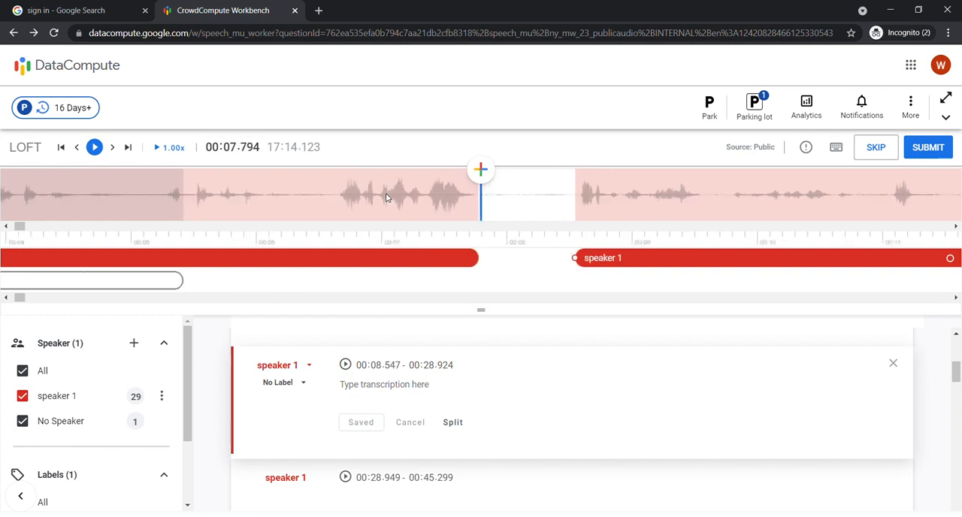
{"action": "left_click", "coordinate": [347, 194]}
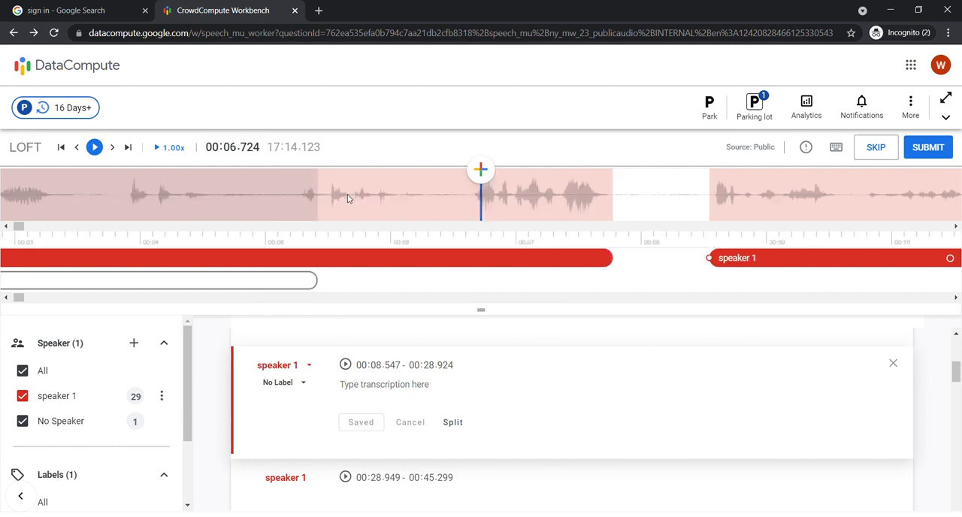
{"action": "left_click", "coordinate": [594, 197]}
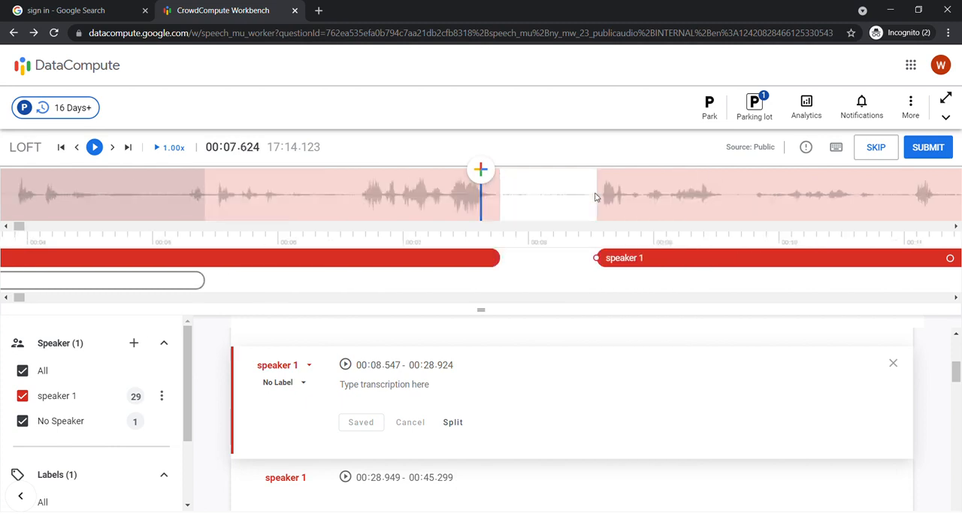
{"action": "left_click", "coordinate": [497, 200]}
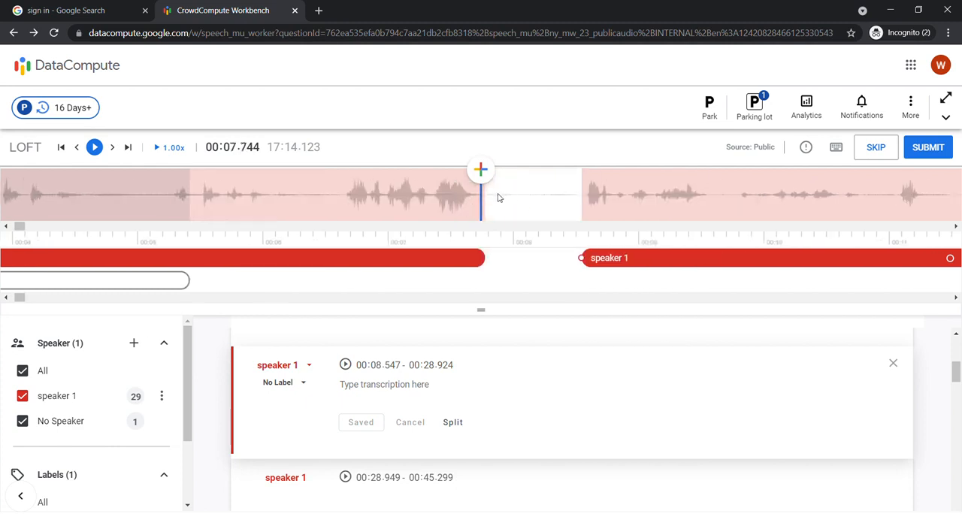
{"action": "left_click", "coordinate": [585, 195]}
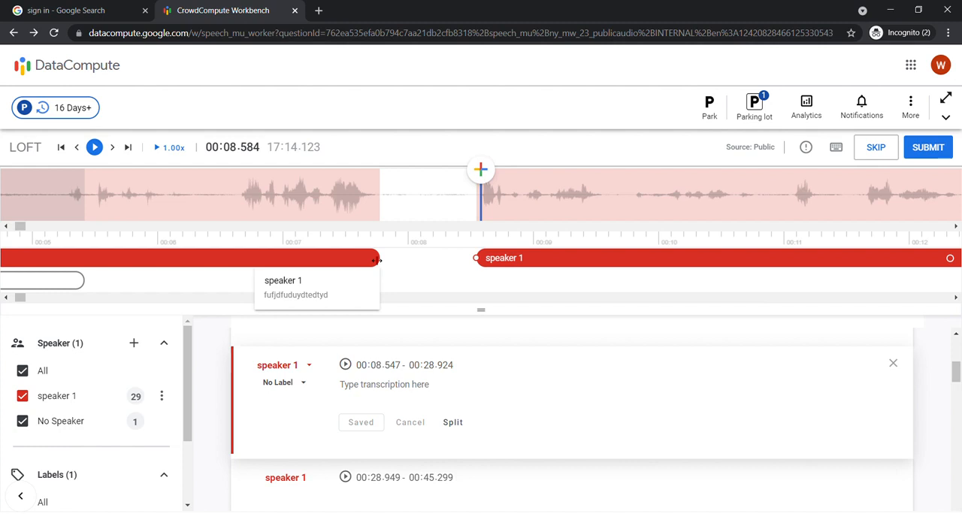
{"action": "left_click", "coordinate": [489, 200]}
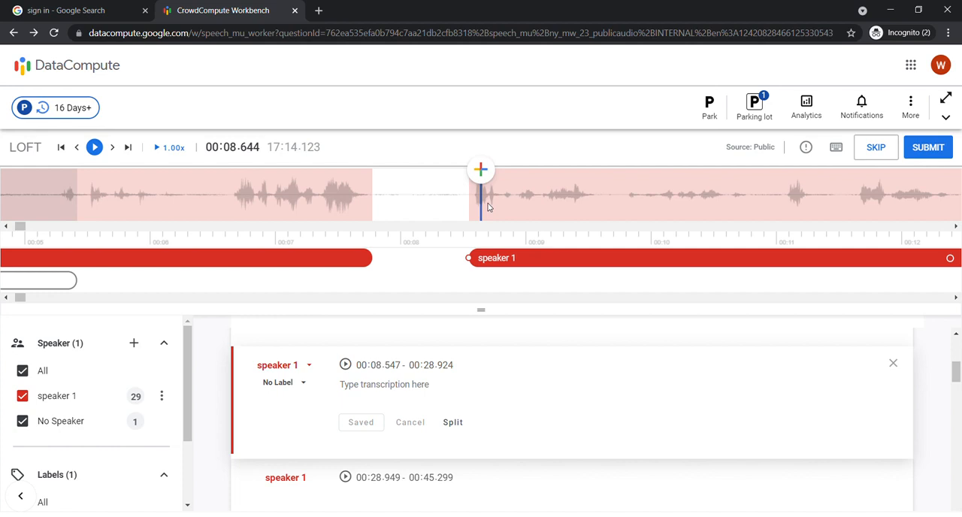
{"action": "left_click", "coordinate": [264, 261]}
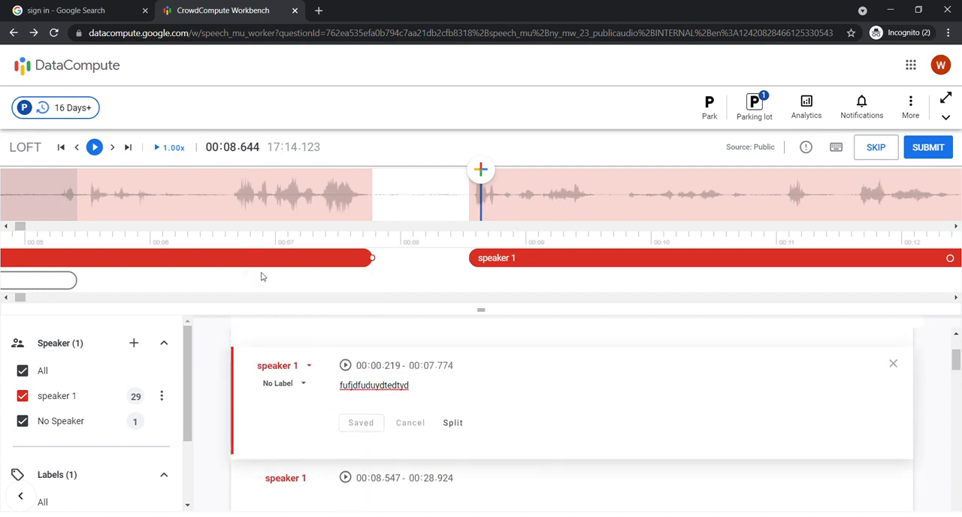
{"action": "left_click", "coordinate": [296, 371]}
{"action": "left_click", "coordinate": [299, 407]}
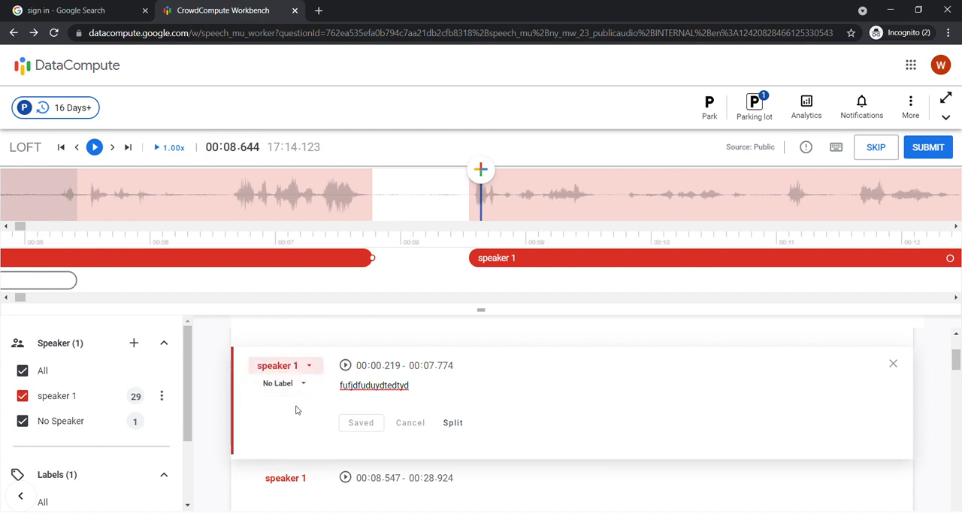
Create a new speaker named speaker 2 and assign it to the segment that starts at 00:08.547.
{"action": "left_click", "coordinate": [487, 258]}
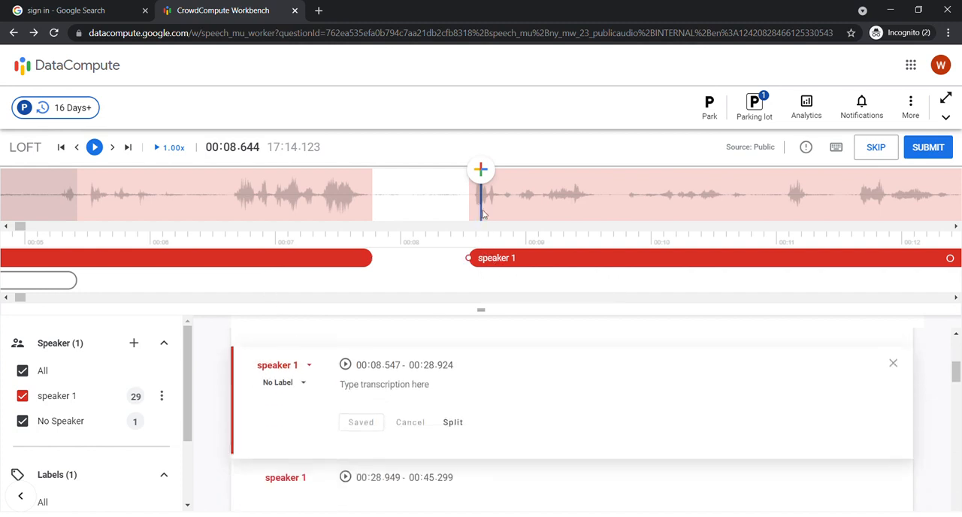
{"action": "left_click", "coordinate": [568, 198]}
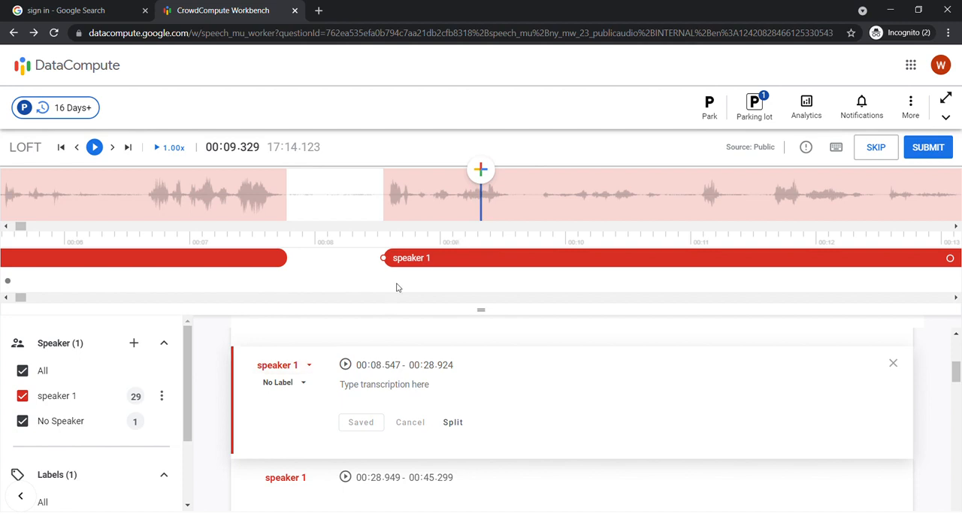
{"action": "left_click", "coordinate": [296, 369]}
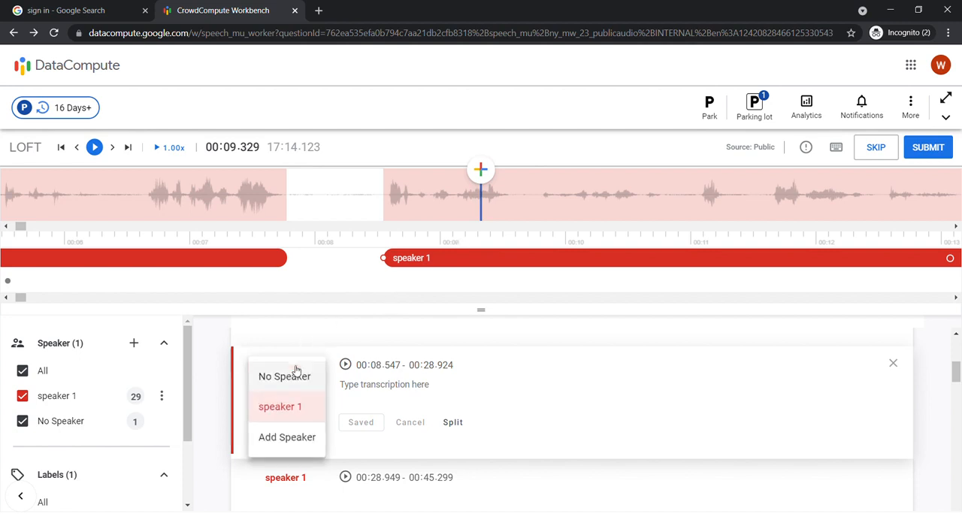
{"action": "left_click", "coordinate": [301, 437]}
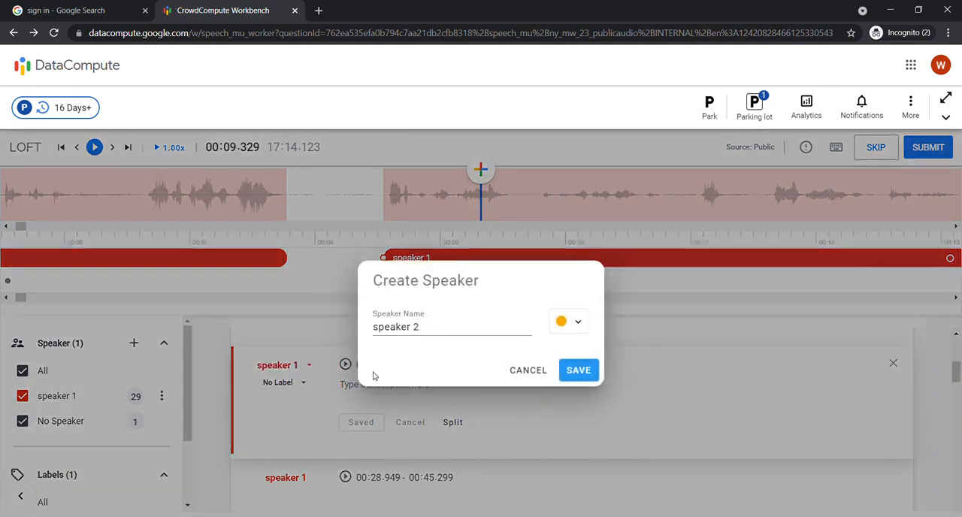
{"action": "left_click", "coordinate": [418, 328]}
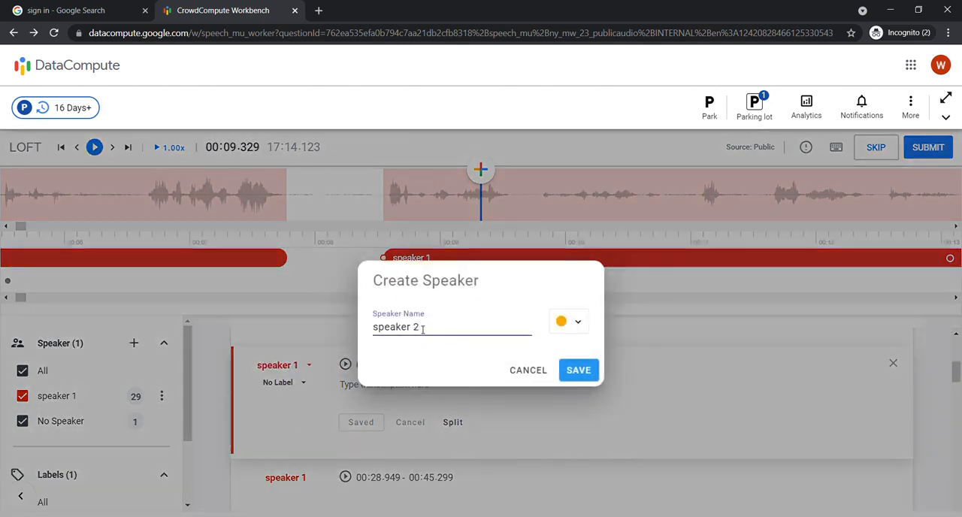
{"action": "left_click", "coordinate": [572, 373]}
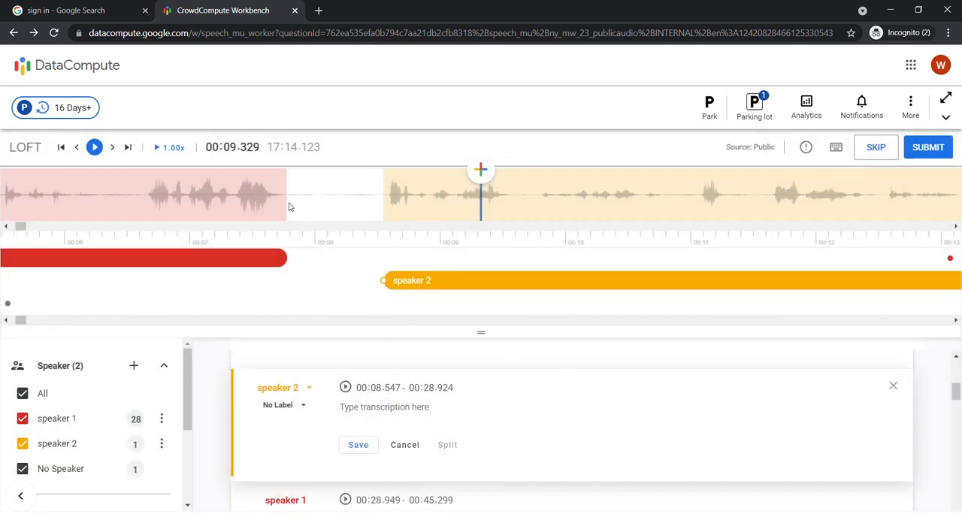
Add a segment from 00:08.559 to about 00:09.563 overlapping the start of the speaker 2 segment, saving the pending speaker change.
{"action": "left_click", "coordinate": [289, 210]}
{"action": "left_click", "coordinate": [605, 200]}
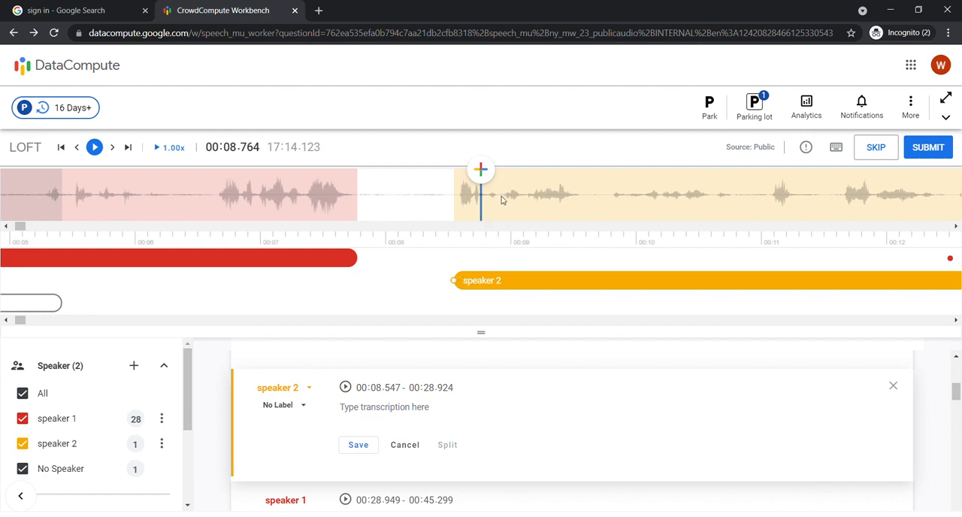
{"action": "left_click", "coordinate": [460, 198]}
{"action": "left_click", "coordinate": [598, 200]}
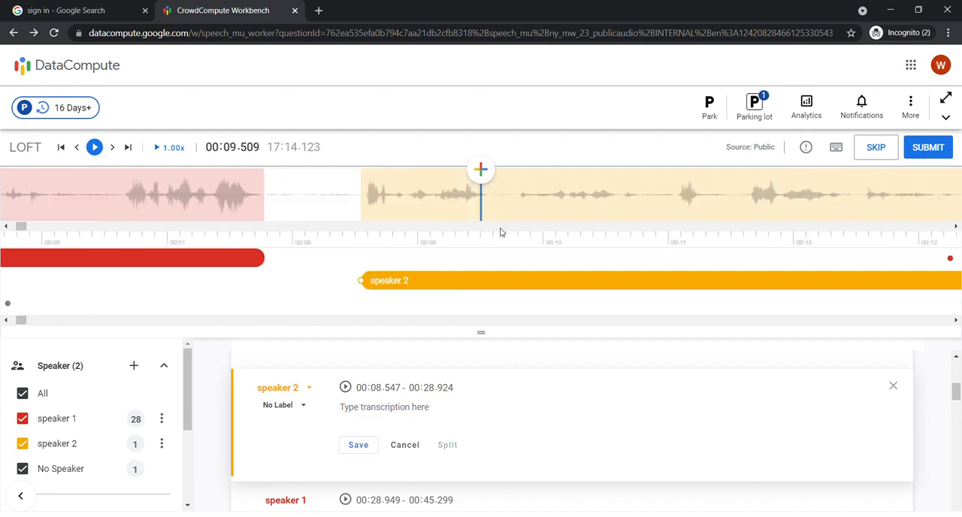
{"action": "left_click", "coordinate": [366, 196]}
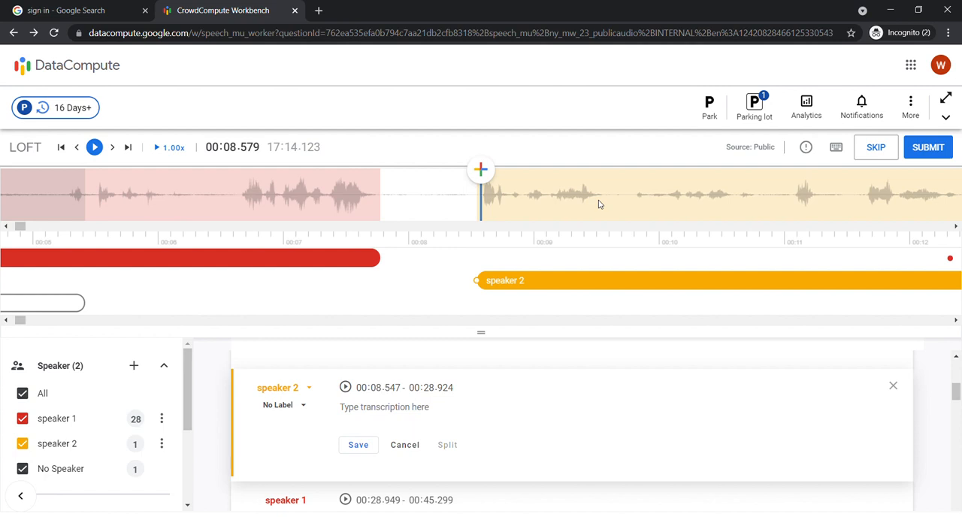
{"action": "left_click", "coordinate": [478, 196]}
{"action": "left_click", "coordinate": [488, 178]}
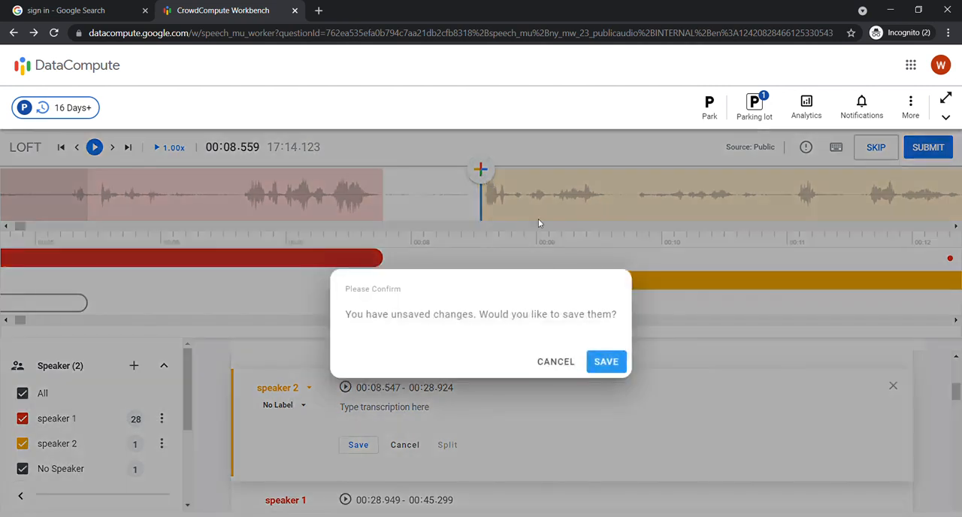
{"action": "left_click", "coordinate": [606, 363]}
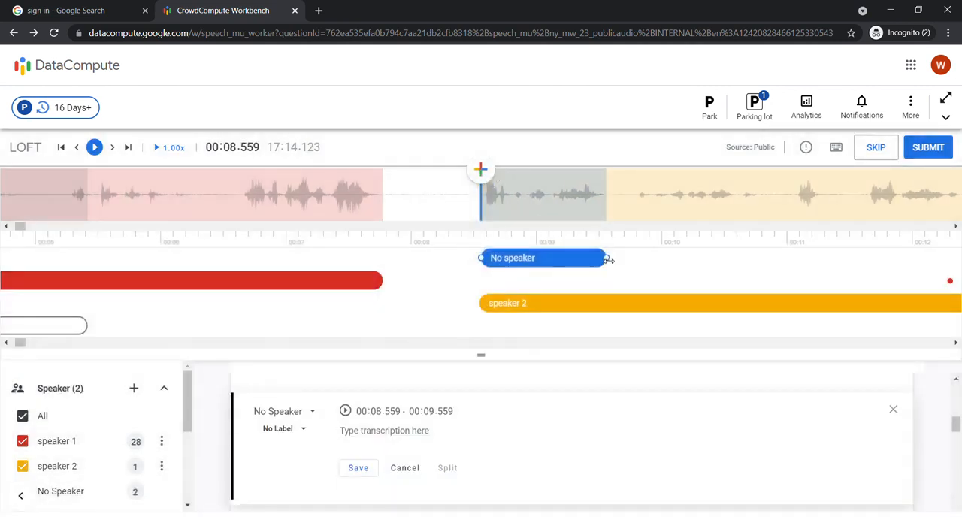
{"action": "mouse_move", "coordinate": [606, 259]}
{"action": "left_mouse_down"}
{"action": "mouse_move", "coordinate": [593, 260]}
{"action": "mouse_move", "coordinate": [607, 259]}
{"action": "left_mouse_up"}
Assign the new overlapping segment to speaker 1, transcribe it as "hello" and save it.
{"action": "left_click", "coordinate": [285, 411]}
{"action": "left_click", "coordinate": [303, 338]}
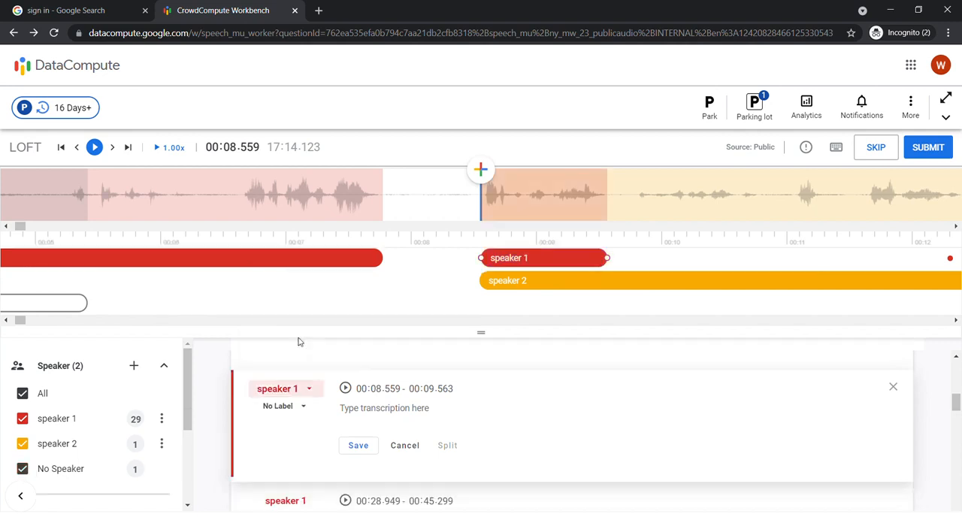
{"action": "left_click", "coordinate": [379, 410]}
{"action": "type", "text": "he"}
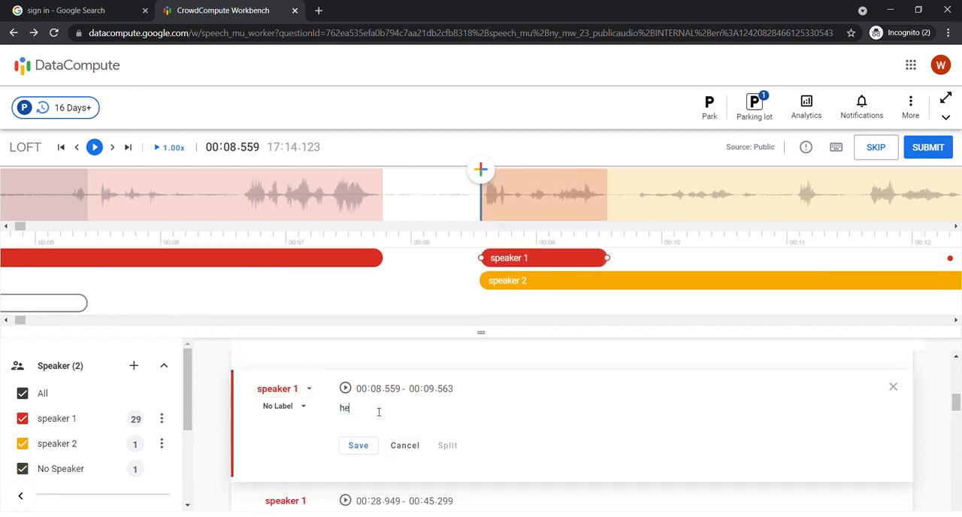
{"action": "type", "text": "llo"}
{"action": "left_click", "coordinate": [357, 445]}
Transcribe the overlapping speaker 2 segment as "how are you doing?" and save it.
{"action": "left_click", "coordinate": [544, 291]}
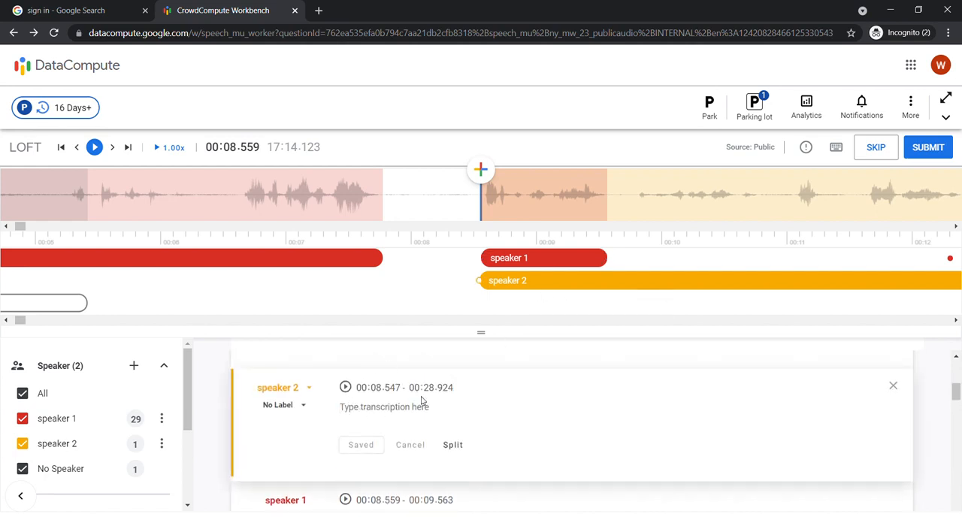
{"action": "type", "text": "ho"}
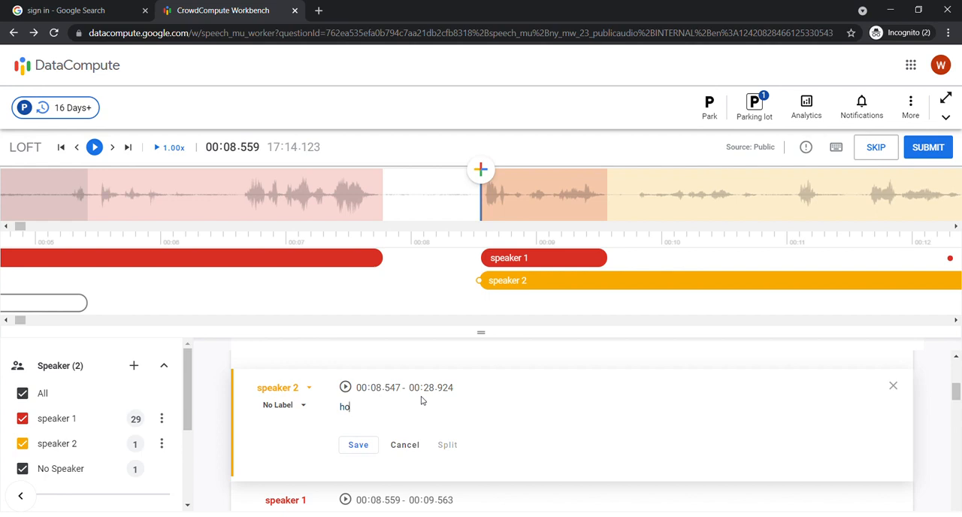
{"action": "type", "text": "e w are you"}
{"action": "type", "text": "oing?"}
{"action": "key", "text": "Return"}
{"action": "left_click", "coordinate": [358, 445]}
Clean up the speaker 2 transcription so it reads only "how are you doing?" and save the segment again.
{"action": "left_click", "coordinate": [425, 411]}
{"action": "double_click", "coordinate": [426, 410]}
{"action": "key", "text": "BackSpace"}
{"action": "left_click", "coordinate": [344, 410]}
{"action": "key", "text": "shift+Left"}
{"action": "key", "text": "shift+Left"}
{"action": "key", "text": "shift+Left"}
{"action": "key", "text": "BackSpace"}
{"action": "left_click", "coordinate": [361, 451]}
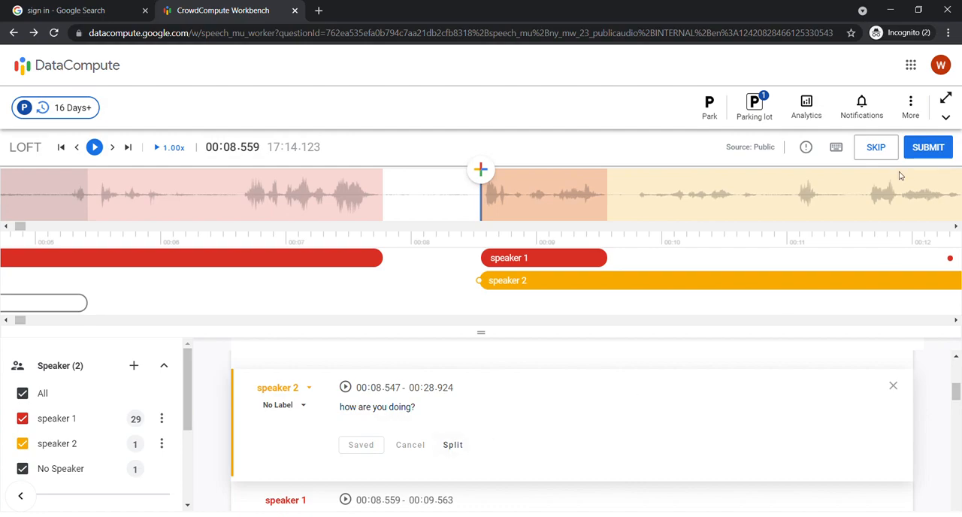